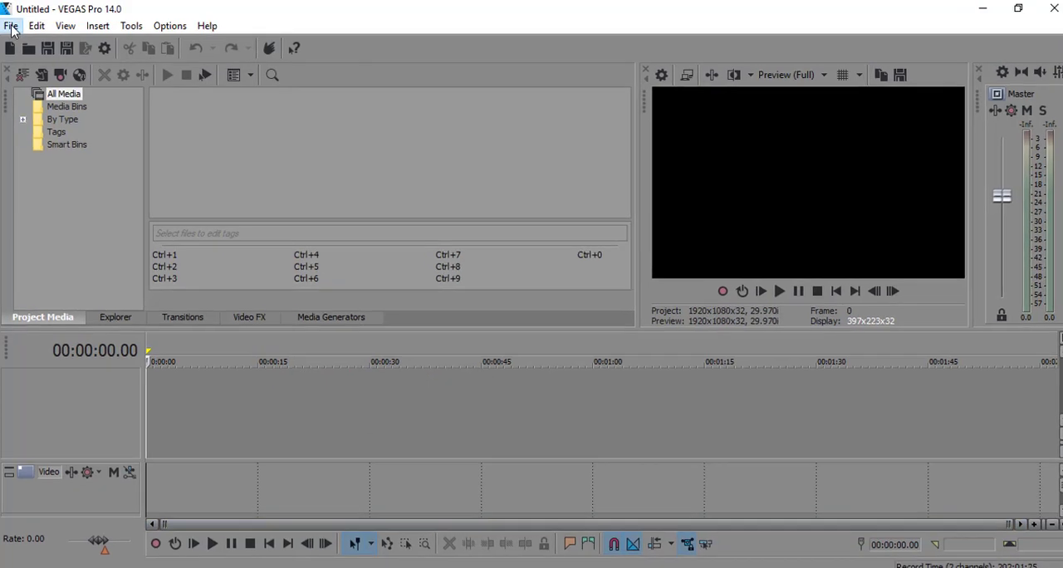
Import the intro video from the Hiigsi Tech folder into the project media.
left_click(11, 26)
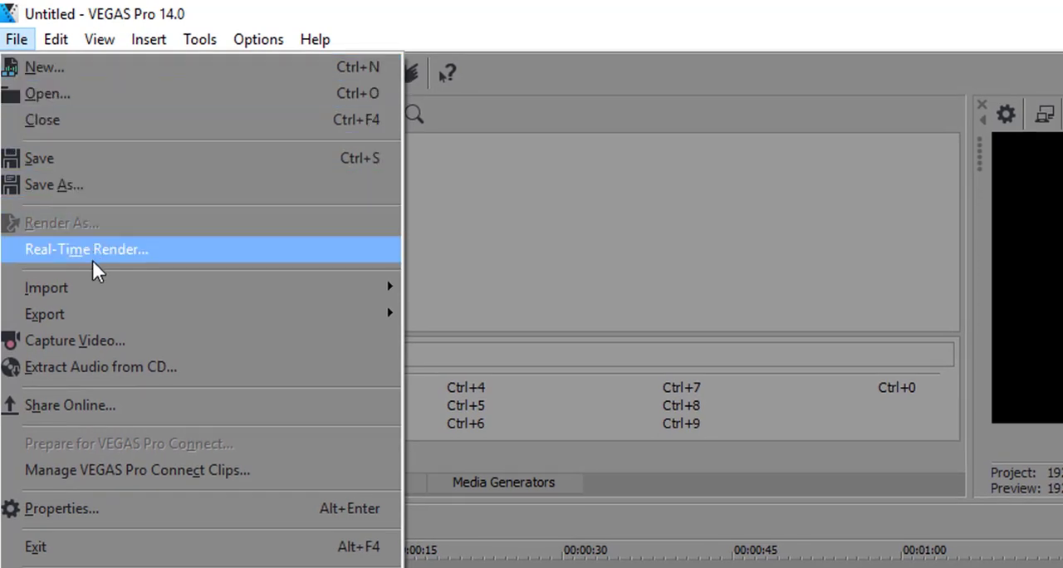
mouse_move(97, 279)
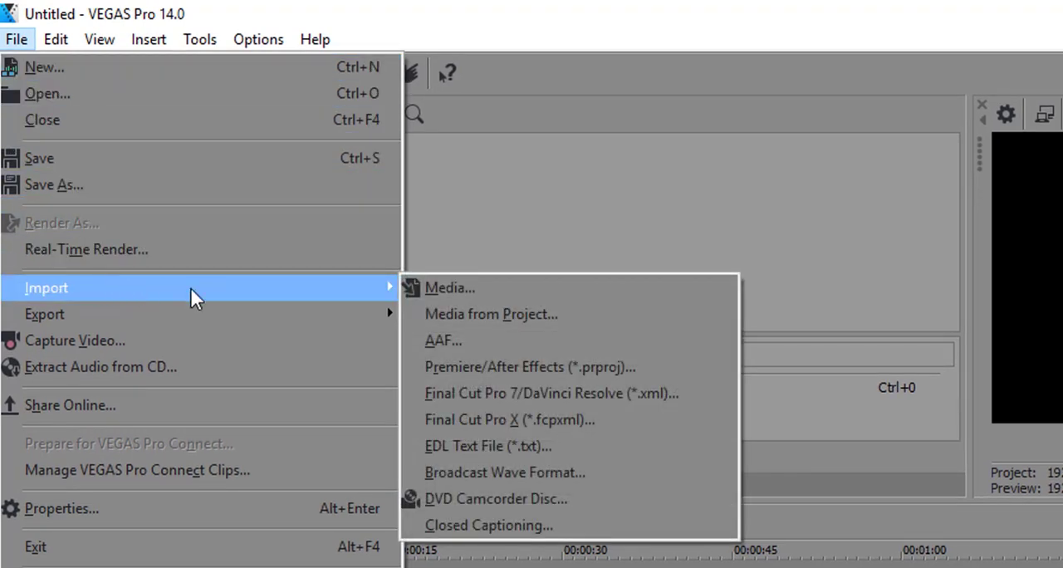
left_click(450, 287)
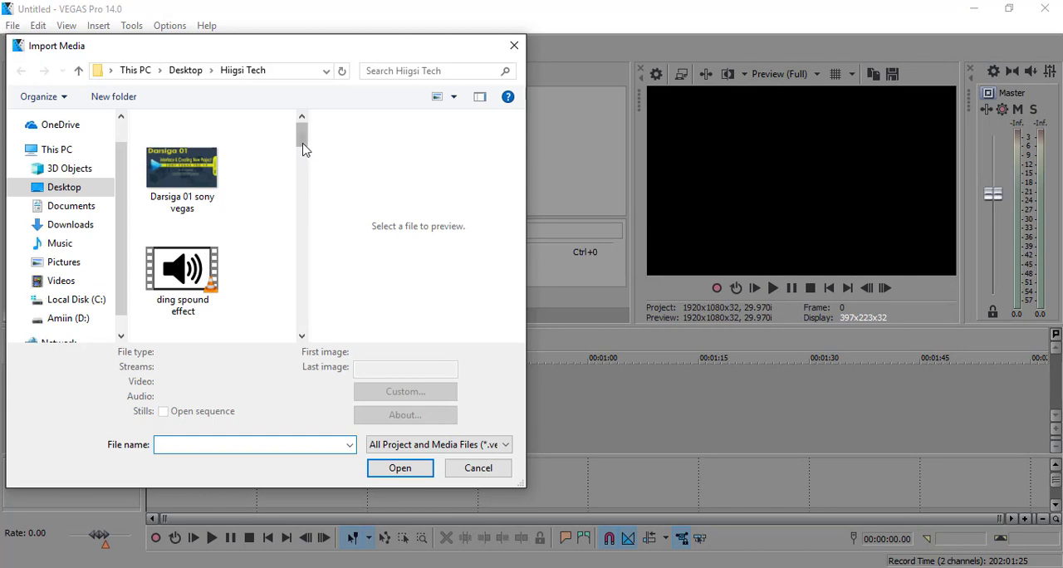
left_click_drag(304, 148, 300, 171)
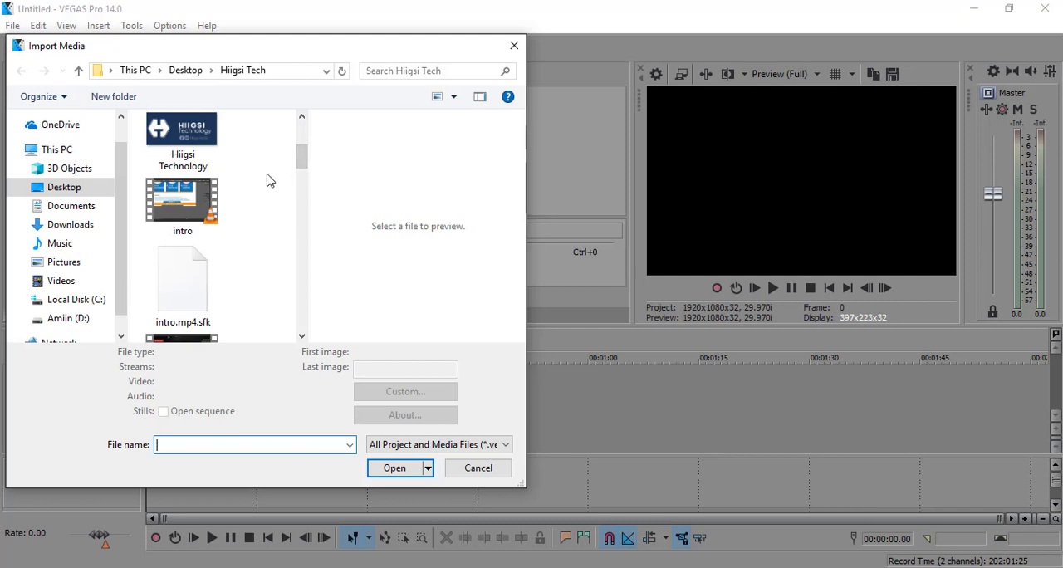
left_click(198, 214)
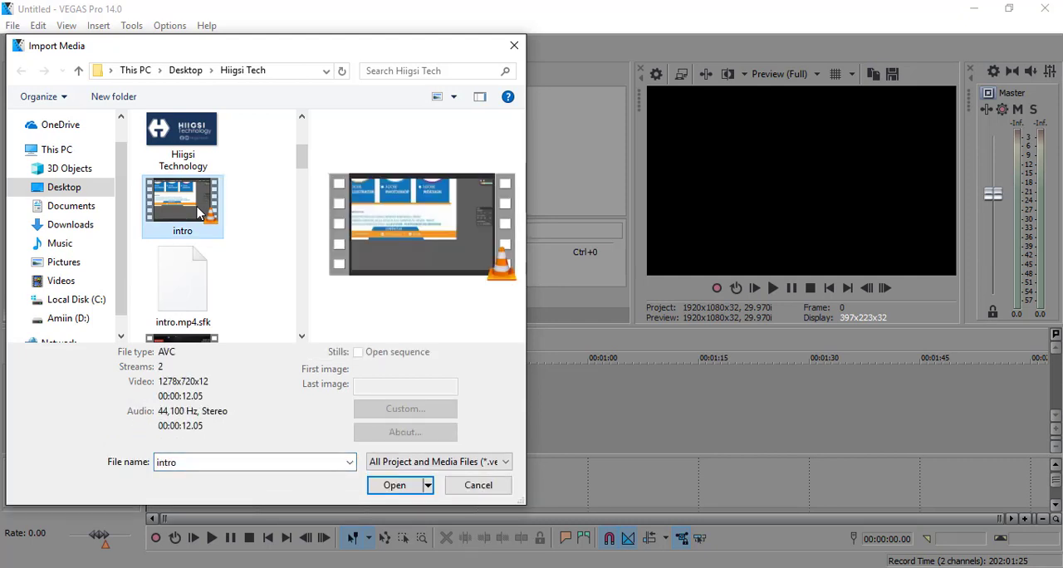
left_click(395, 485)
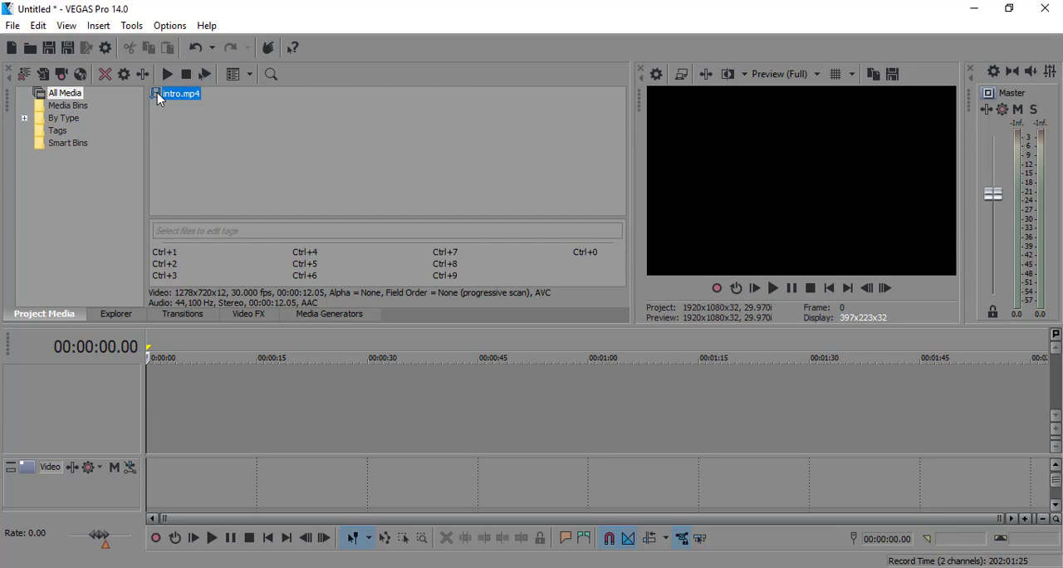
Place intro.mp4 at the start of the empty timeline and match the project video settings to this media.
left_click_drag(158, 98, 191, 268)
left_click_drag(160, 389, 155, 390)
left_click_drag(149, 388, 140, 393)
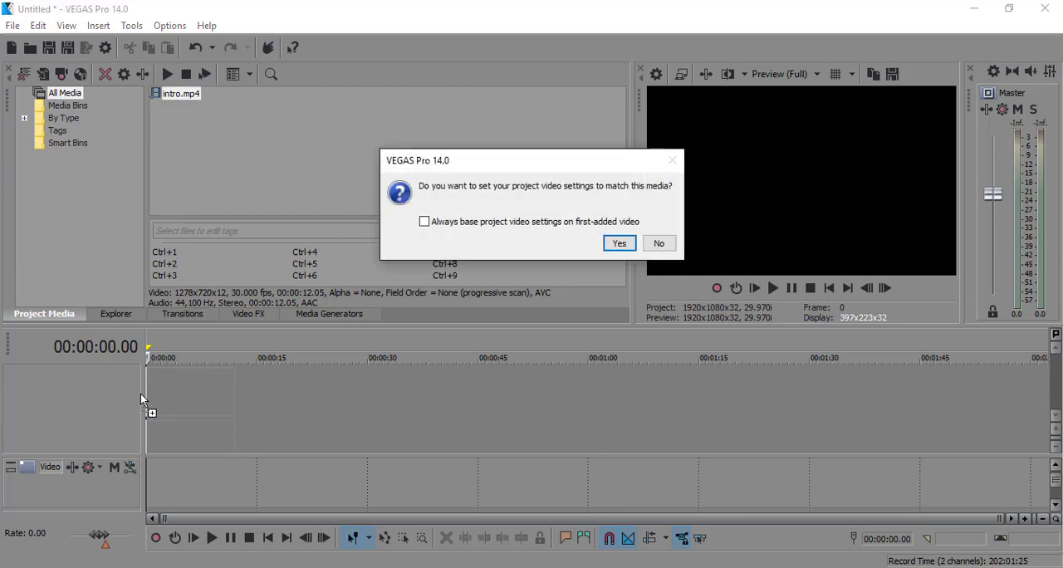
left_click(620, 243)
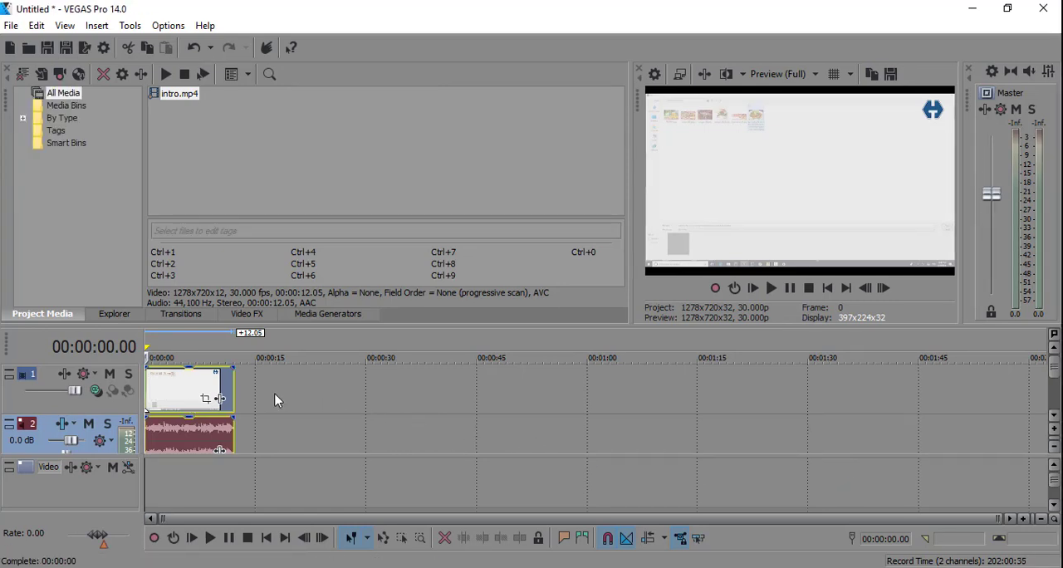
Mute the audio track and play the timeline from around the middle of the clip to check it without sound.
left_click(191, 434)
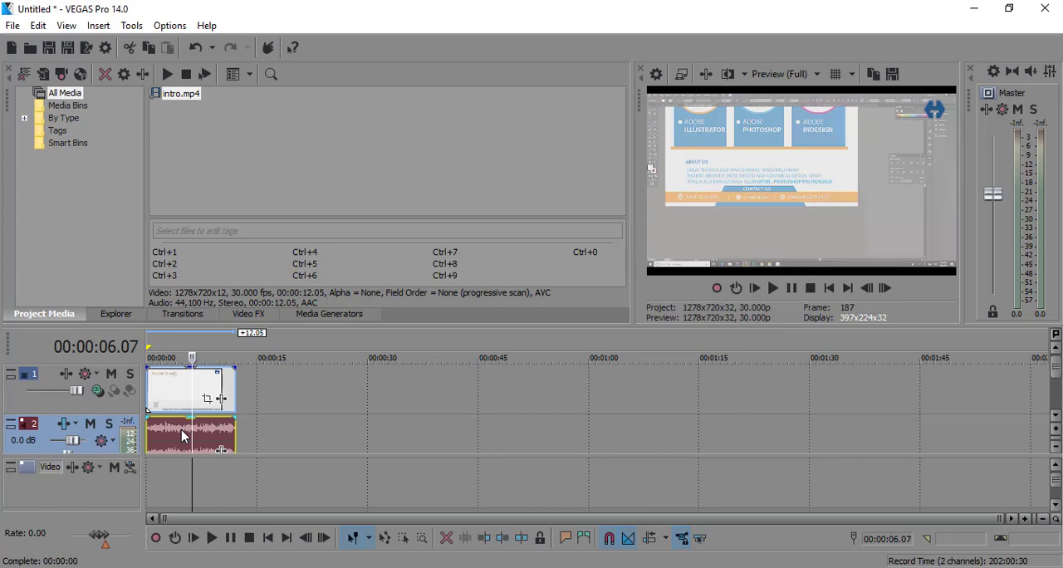
left_click(91, 425)
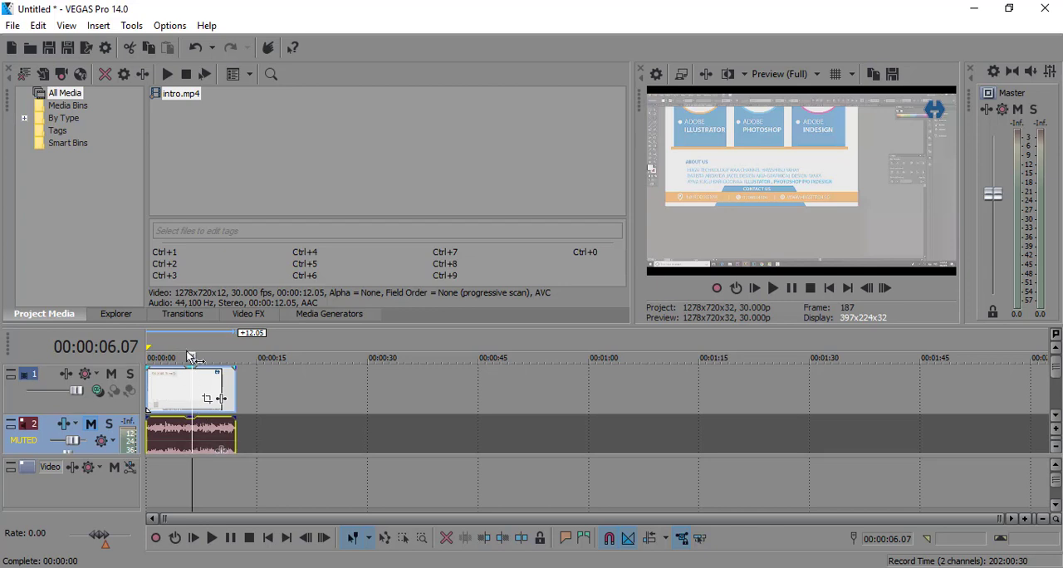
key("space")
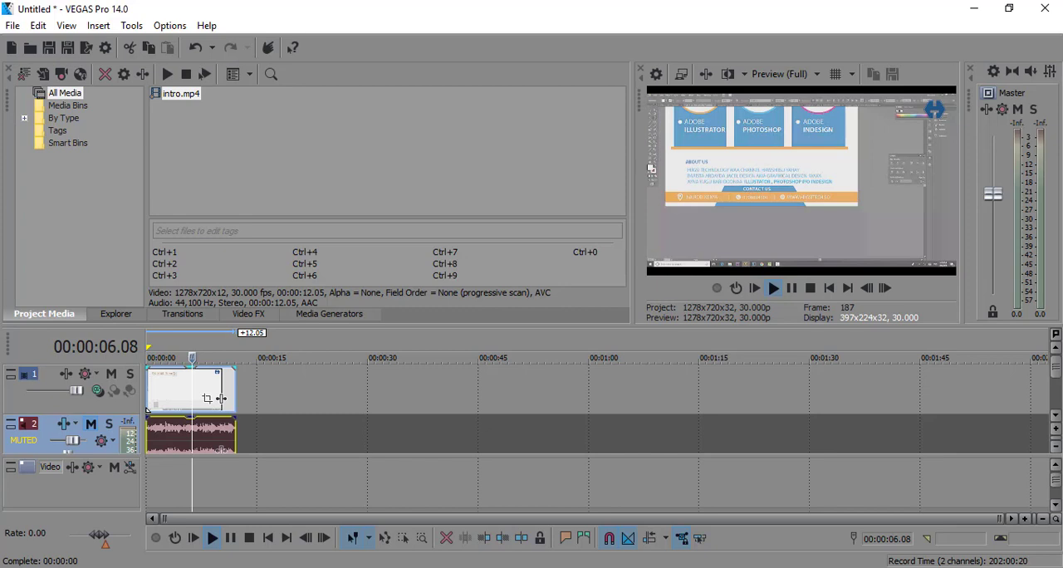
key("space")
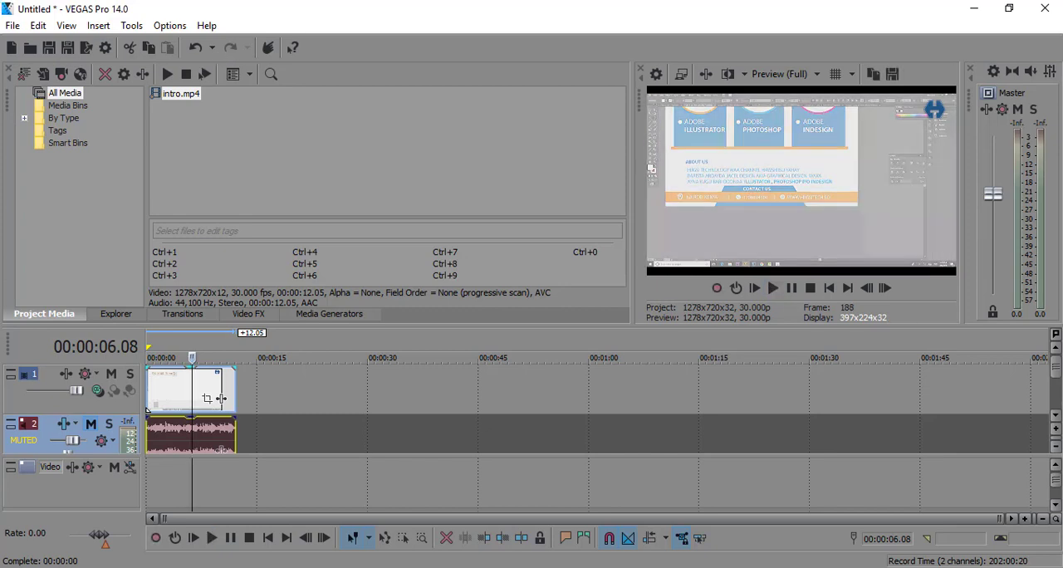
left_click(190, 358)
key("space")
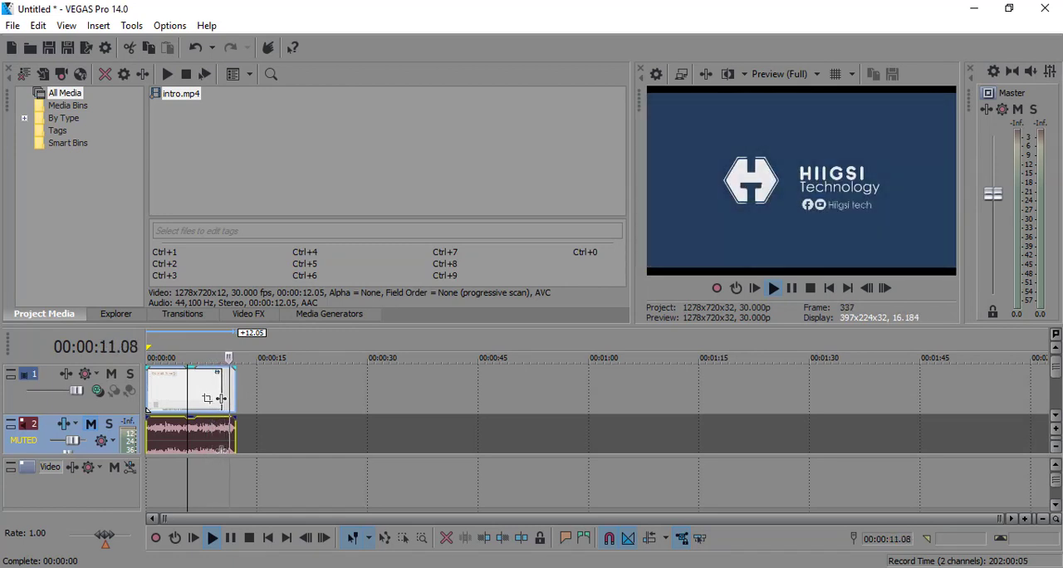
key("space")
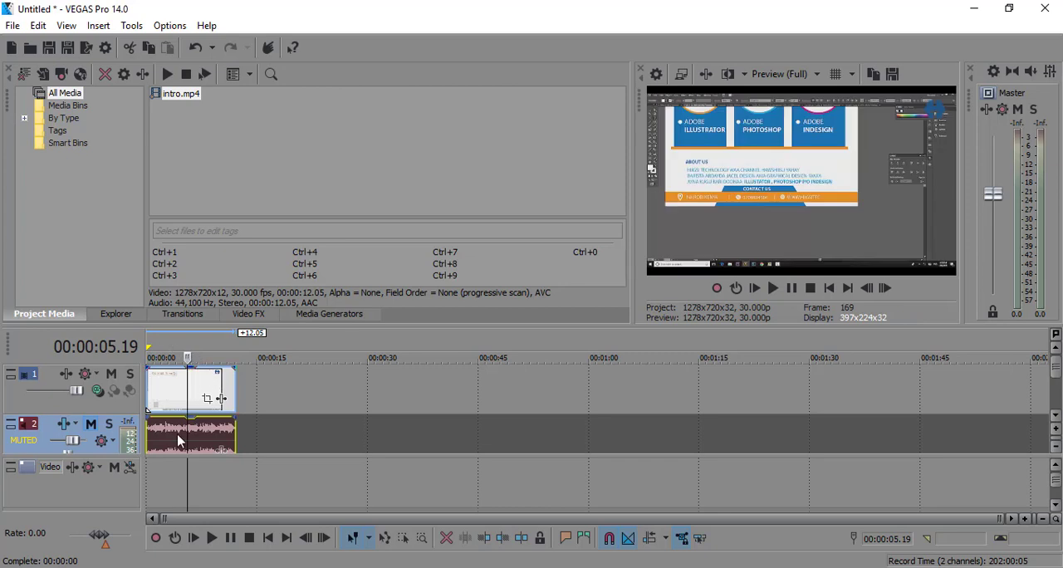
Unmute the audio track and play the whole clip with the system volume raised.
double_click(176, 407)
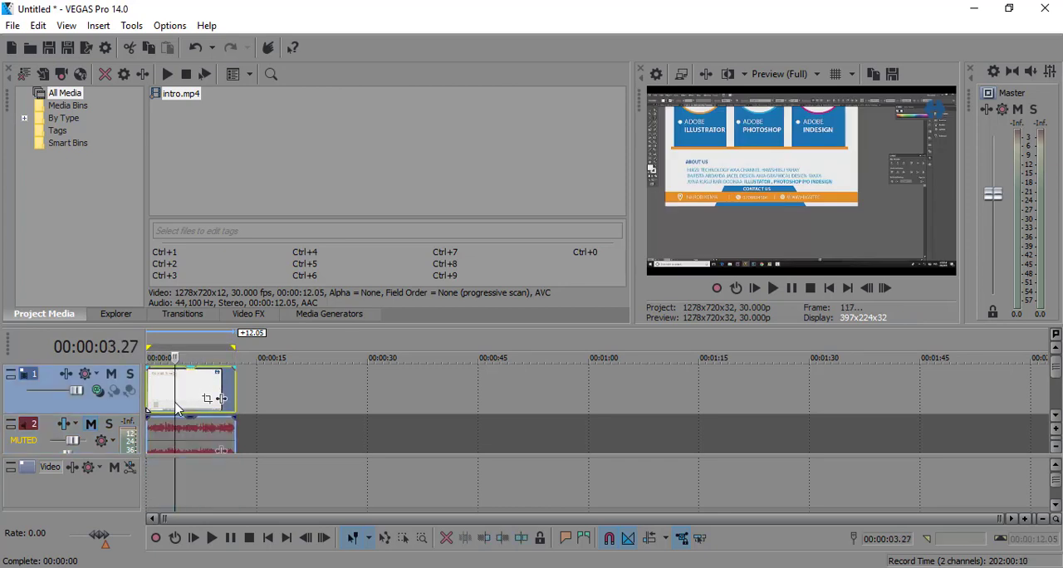
double_click(175, 407)
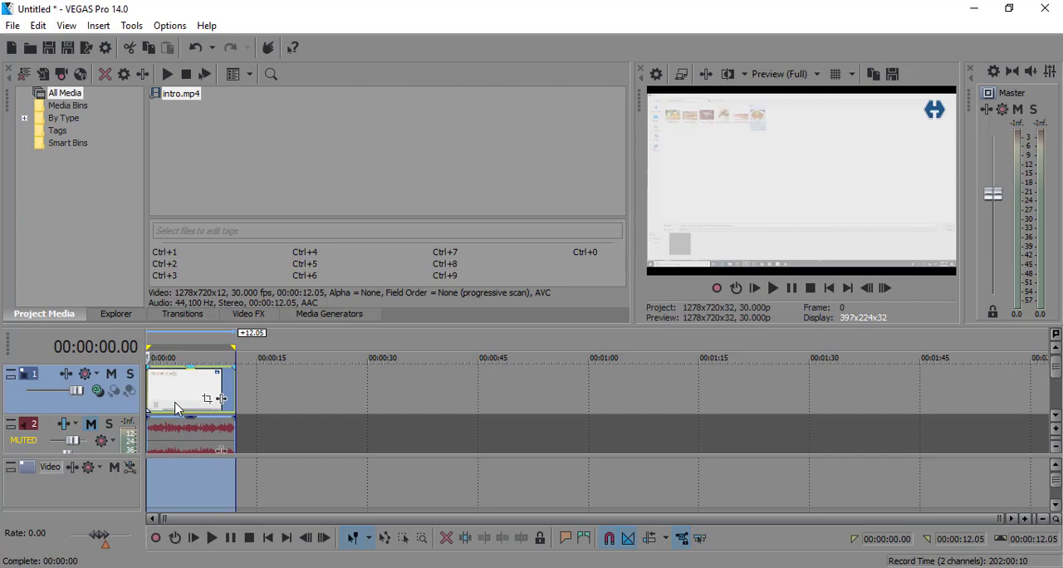
left_click(92, 426)
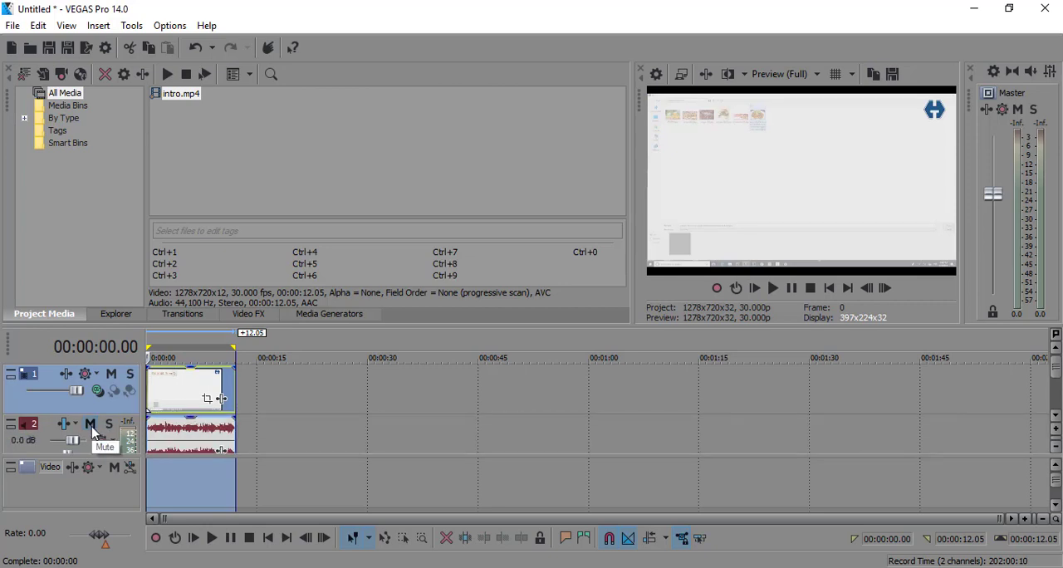
key("space")
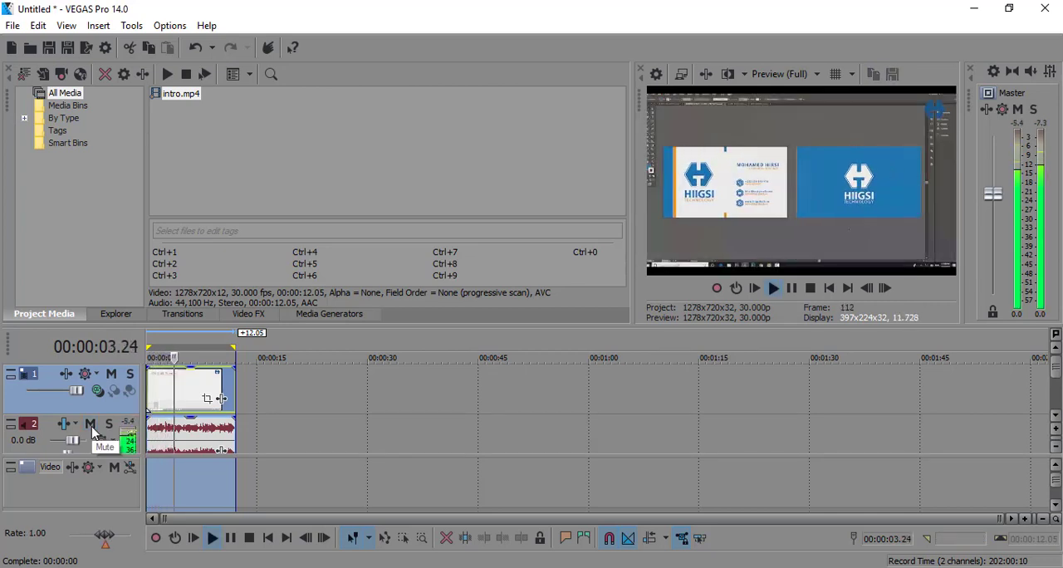
key("XF86AudioRaiseVolume")
key("XF86AudioRaiseVolume")
key("XF86AudioRaiseVolume")
key("XF86AudioRaiseVolume")
key("XF86AudioRaiseVolume")
key("XF86AudioRaiseVolume")
key("XF86AudioRaiseVolume")
key("XF86AudioRaiseVolume")
key("XF86AudioRaiseVolume")
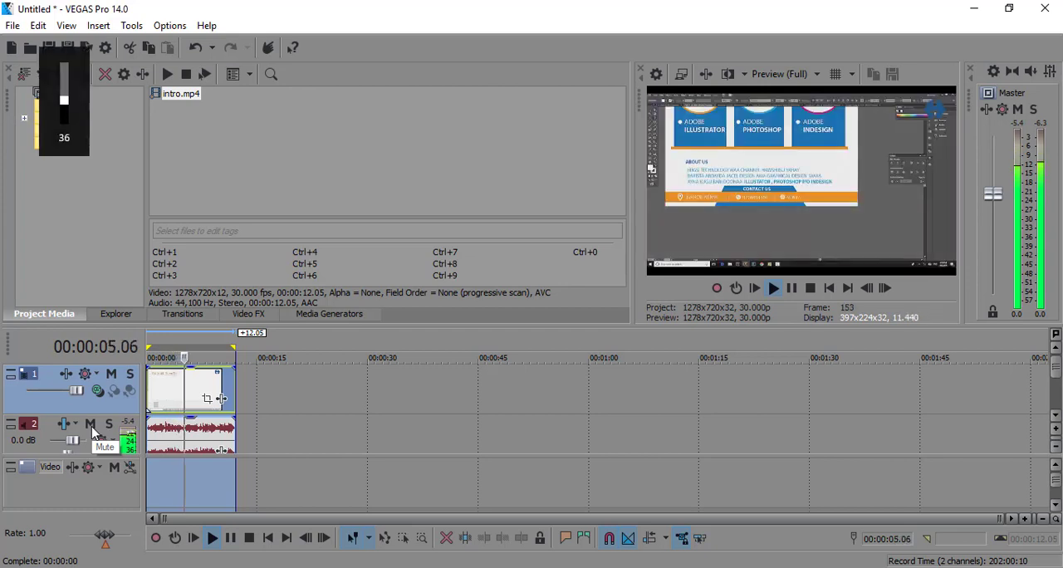
key("XF86AudioRaiseVolume")
key("XF86AudioRaiseVolume")
key("XF86AudioRaiseVolume")
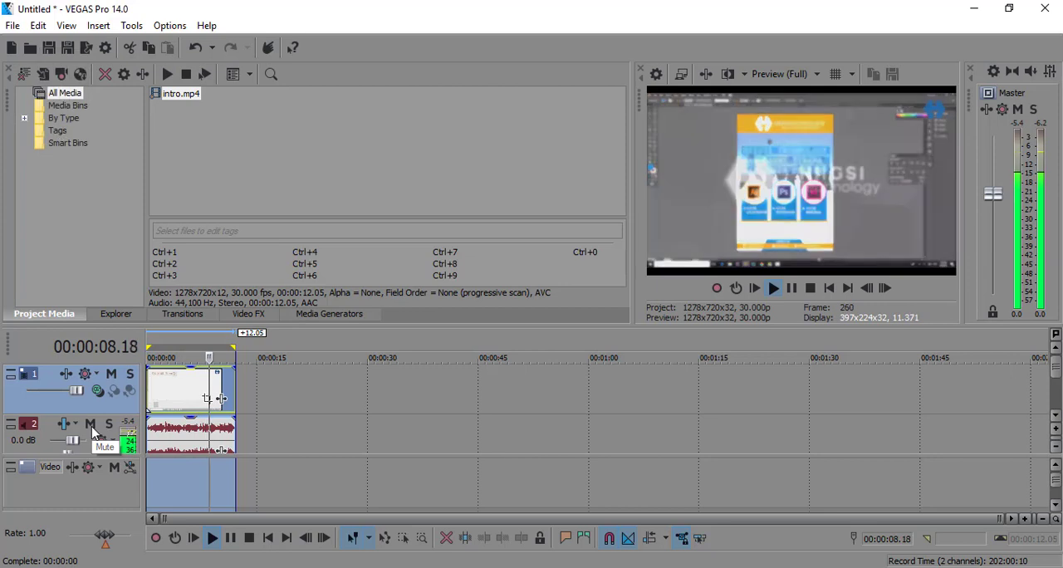
key("space")
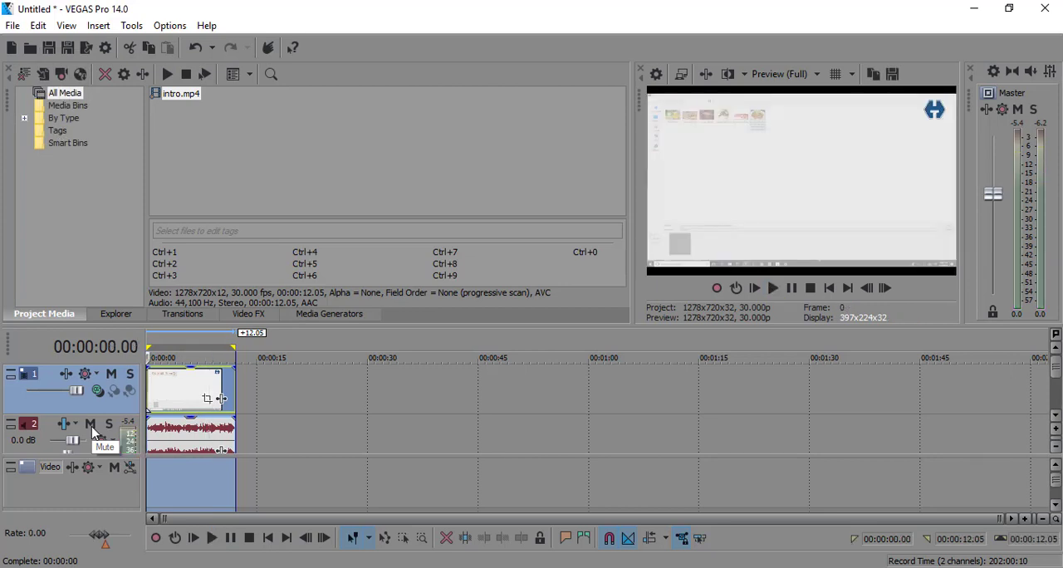
Mute the video track and play the clip to hear only its audio.
left_click(112, 376)
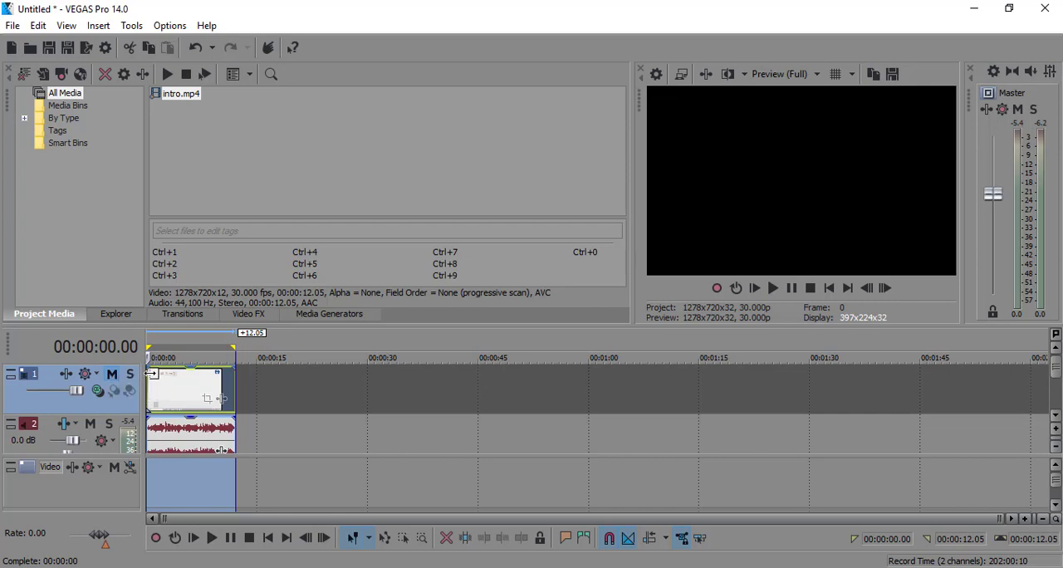
key("space")
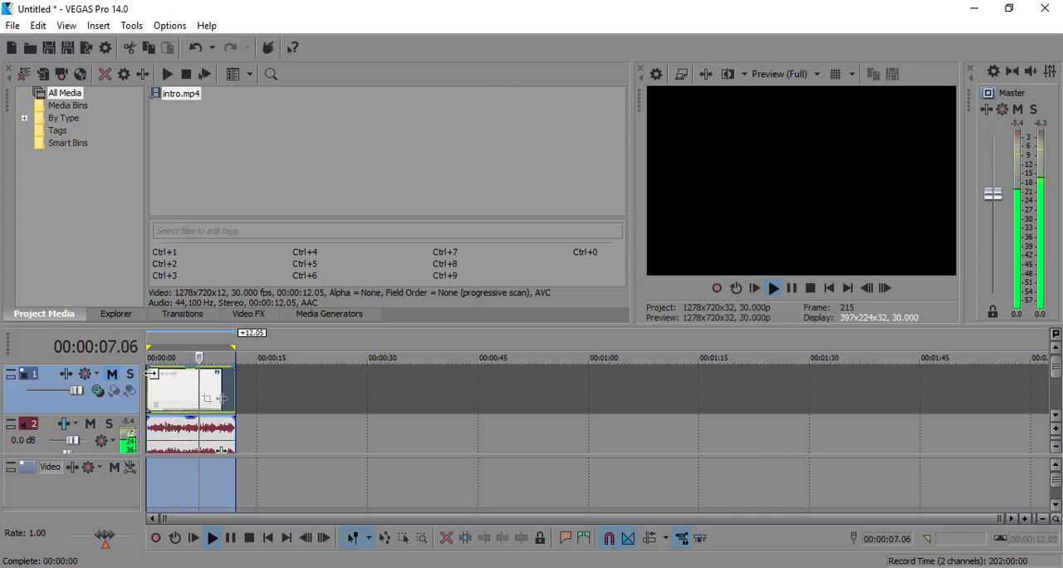
key("space")
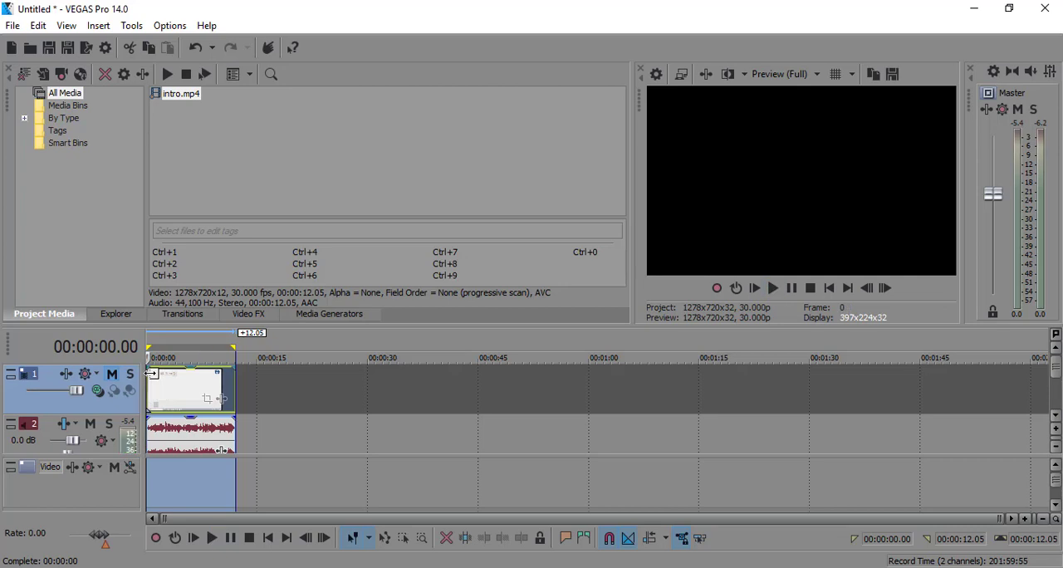
Lower the system volume to 38 and unmute the video track.
key("XF86AudioLowerVolume")
key("XF86AudioLowerVolume")
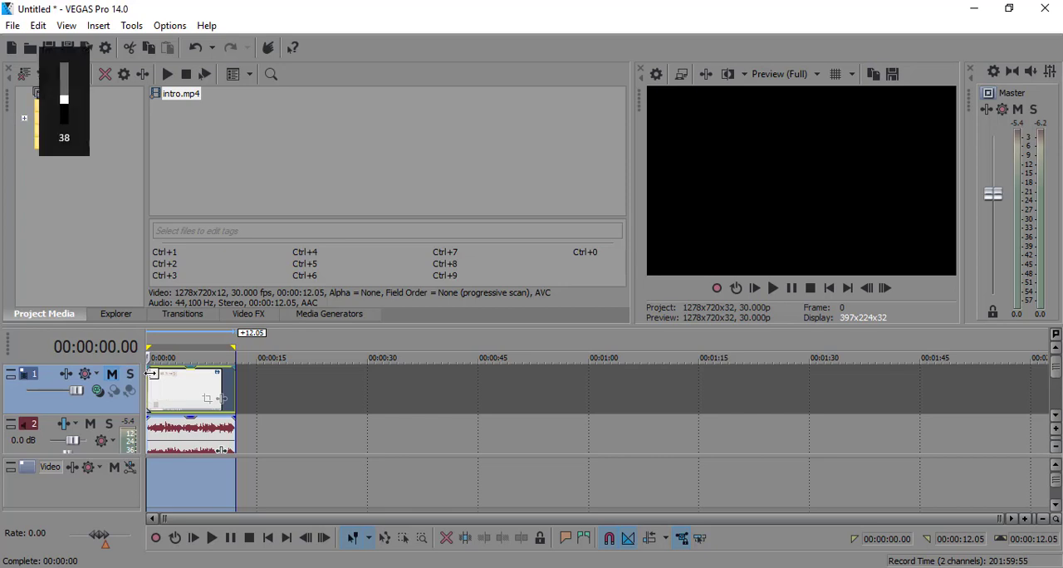
left_click(190, 445)
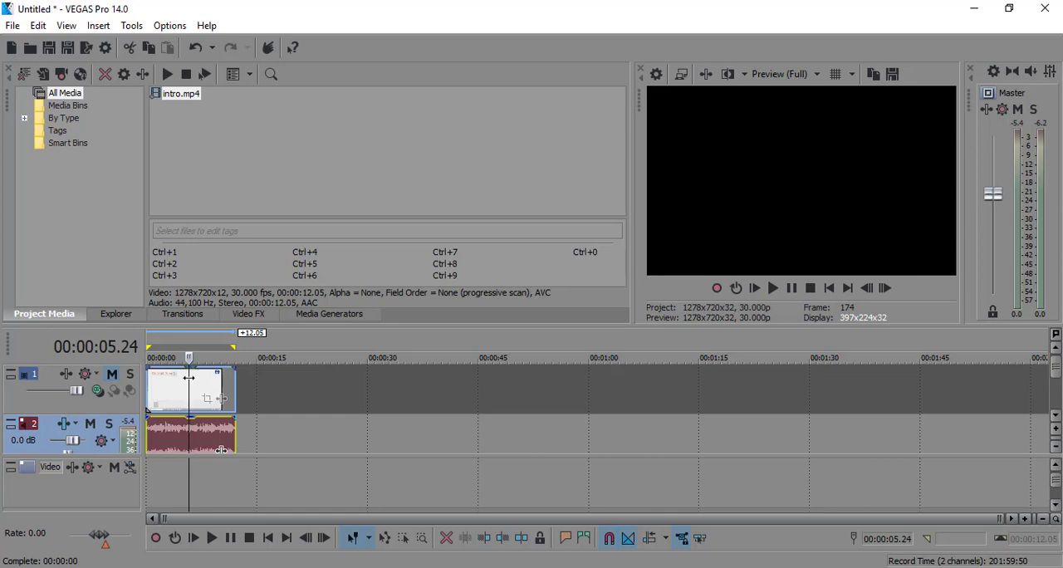
left_click(113, 375)
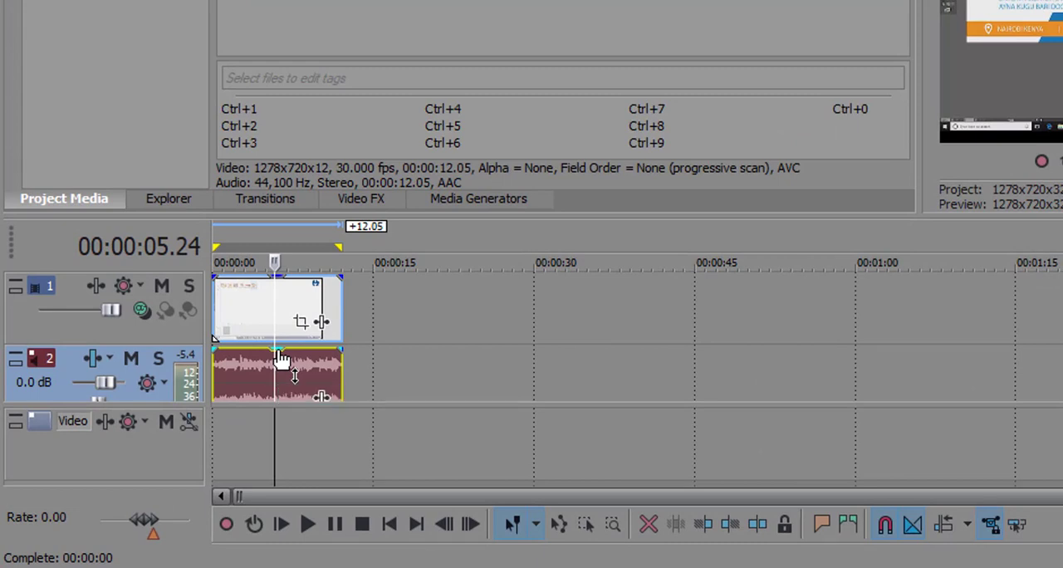
Try lowering the audio event's gain to about -7.4 dB and restoring it to full level, listening to each setting.
left_click_drag(282, 357, 283, 395)
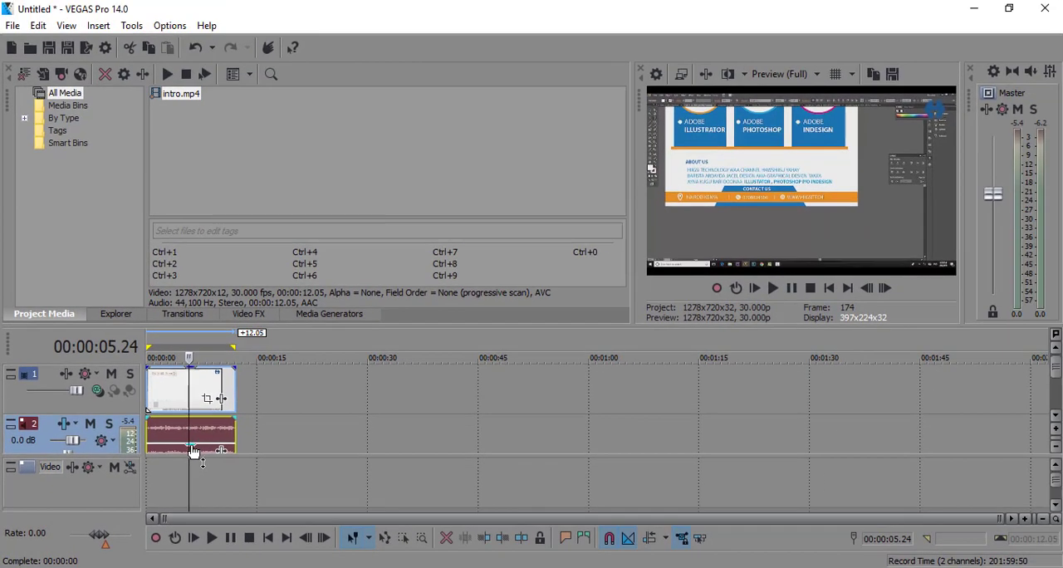
key("space")
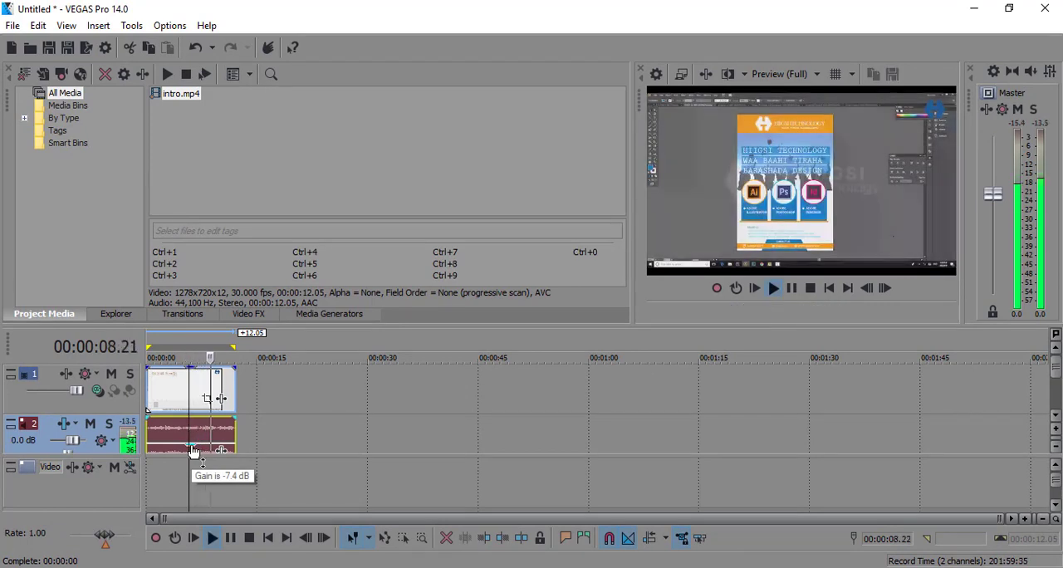
key("space")
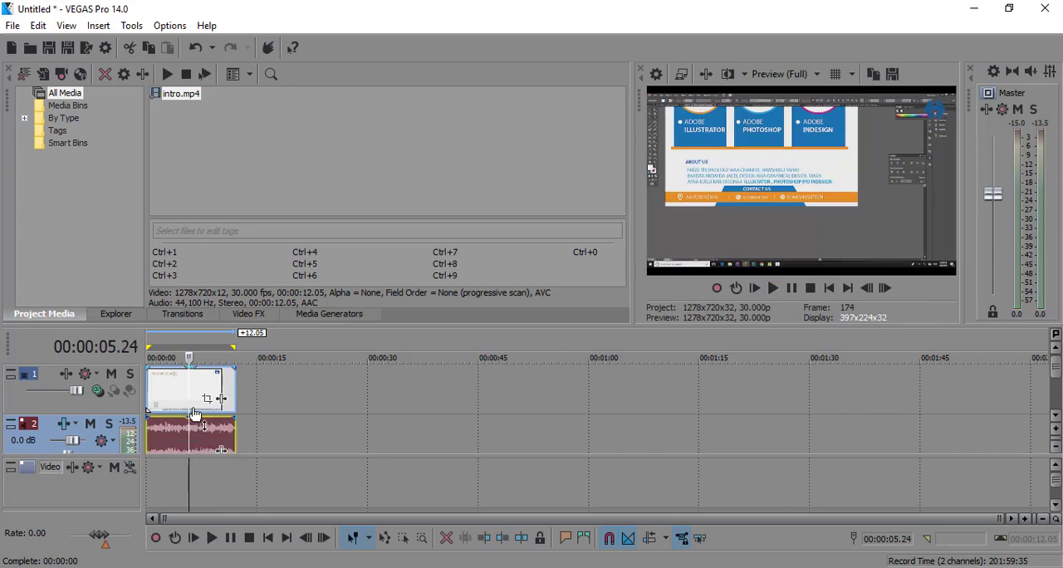
key("space")
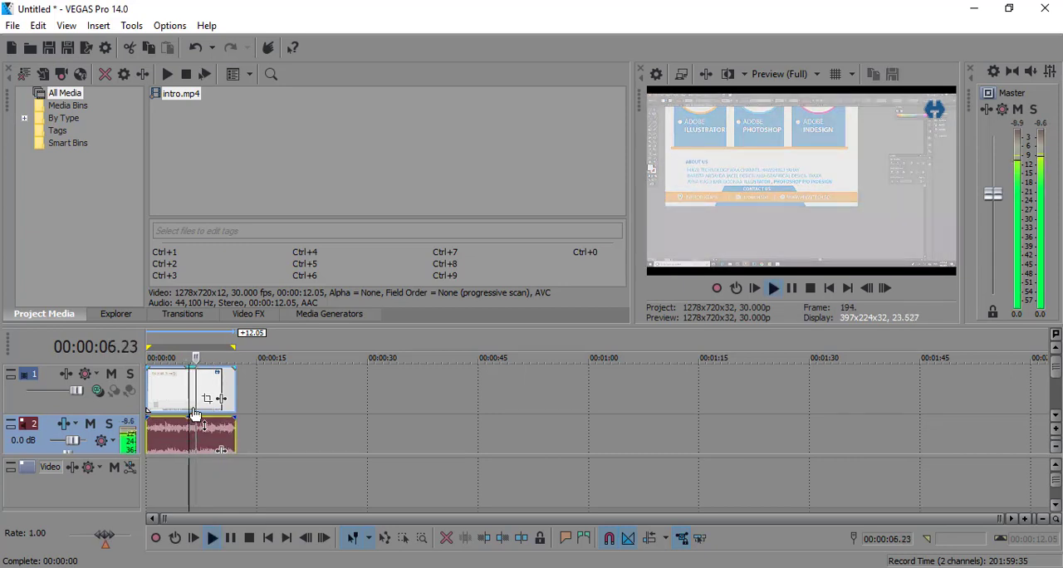
key("space")
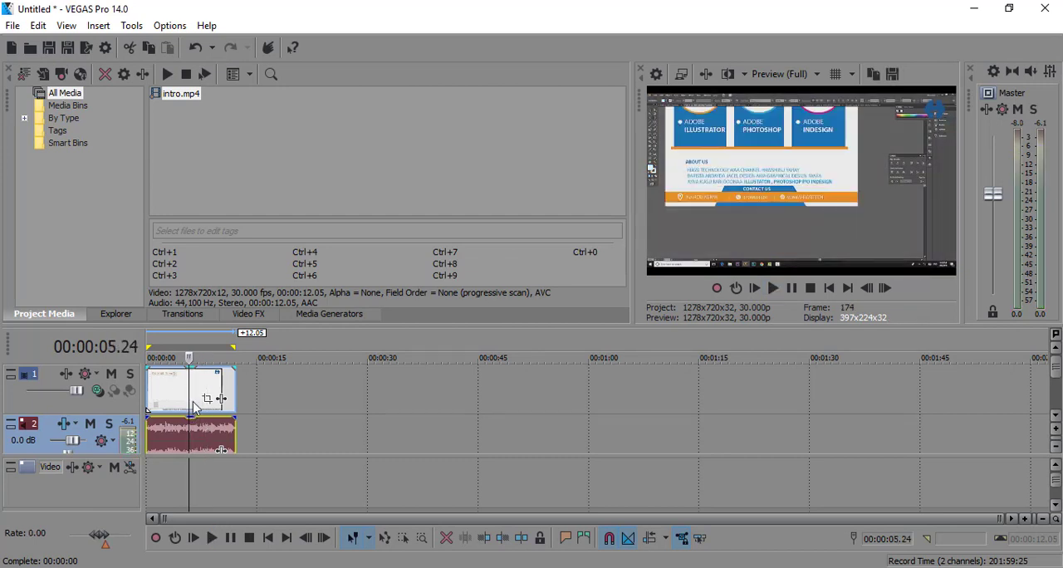
Select the audio event and place the playhead at 00:00:01.24.
double_click(166, 378)
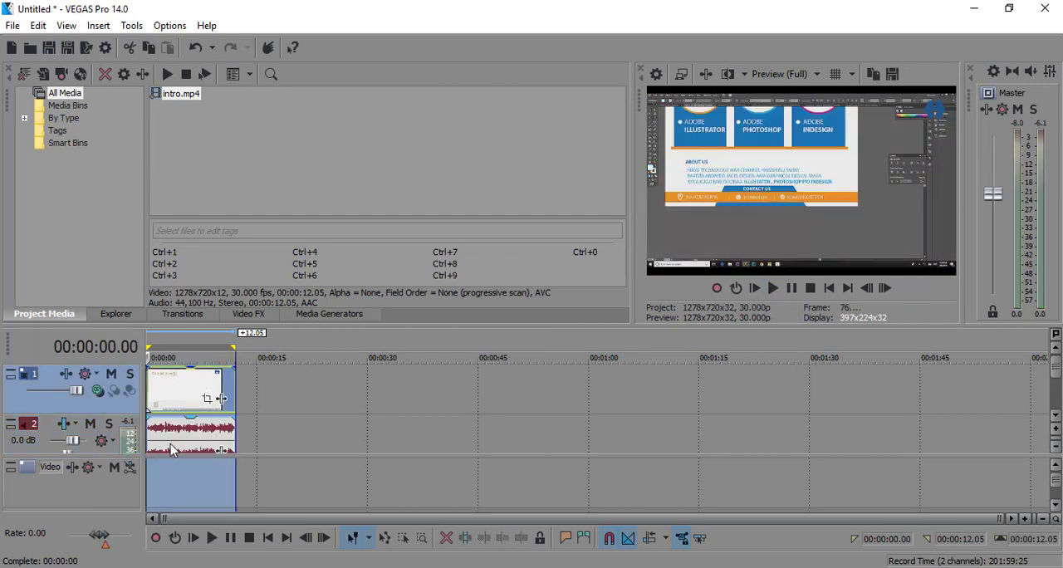
left_click(171, 449)
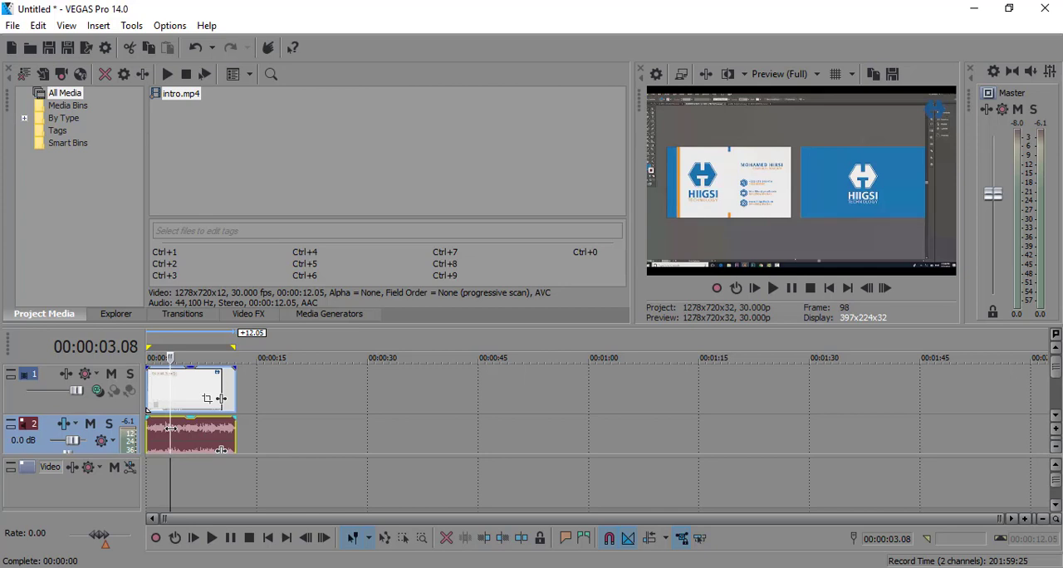
left_click_drag(170, 428, 158, 424)
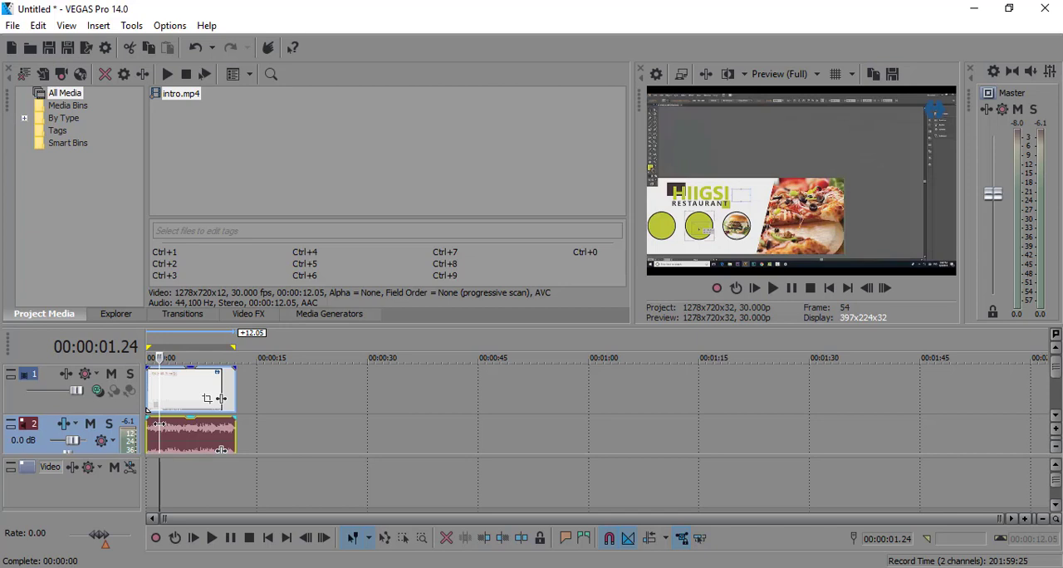
Try splitting the grouped video and audio at 00:00:01.24, and undo the split.
right_click(157, 425)
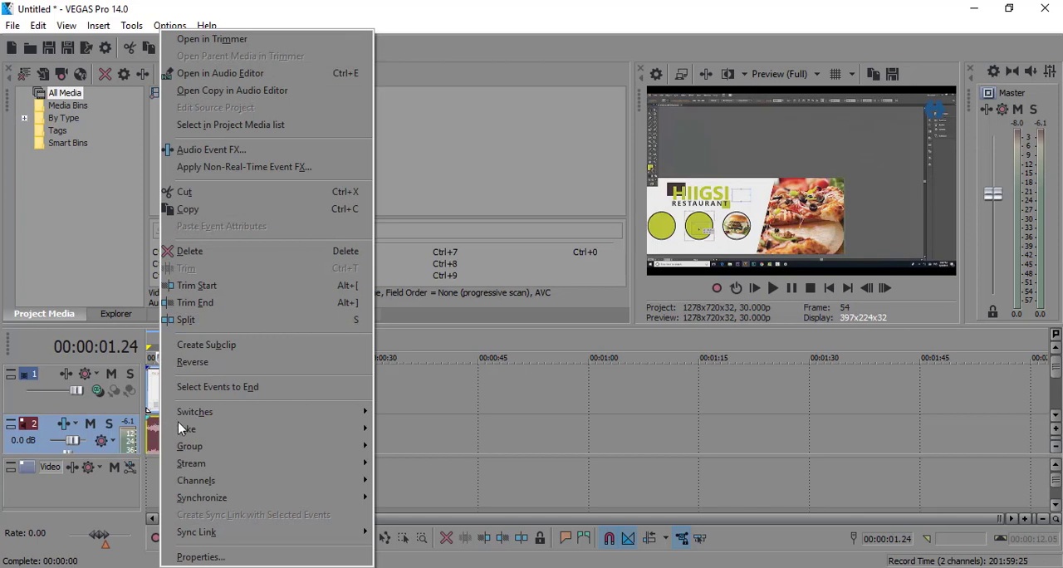
left_click(229, 319)
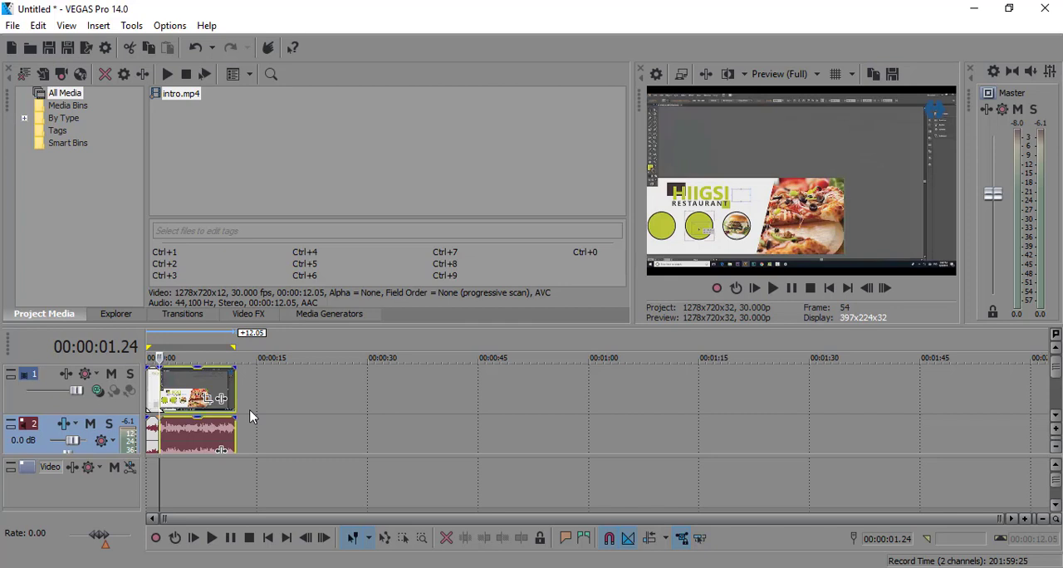
key("ctrl+z")
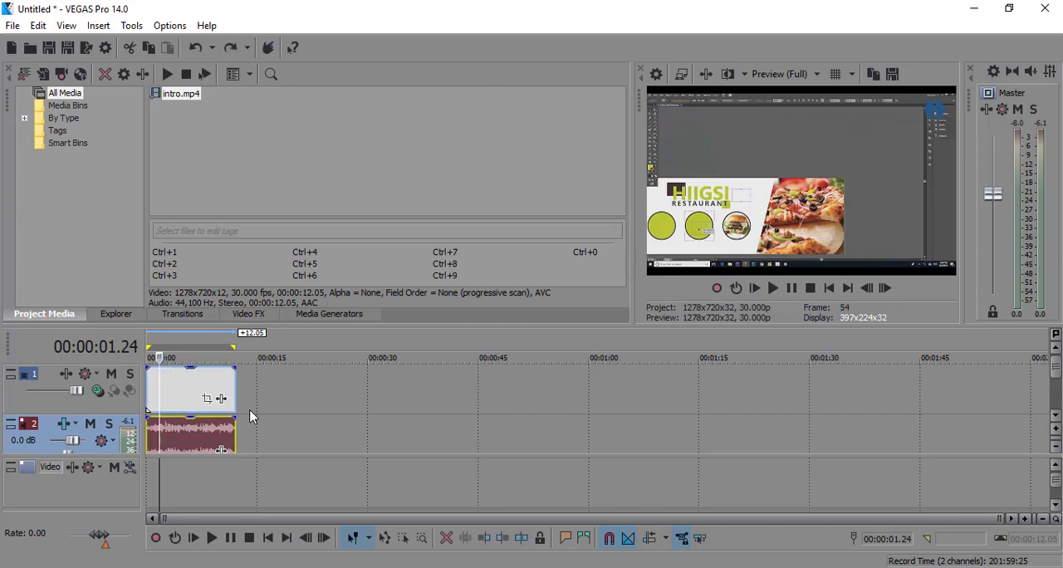
Try splitting the grouped clip at 00:00:02.00 and deleting its first part, and undo both the deletion and the split.
left_click(161, 428)
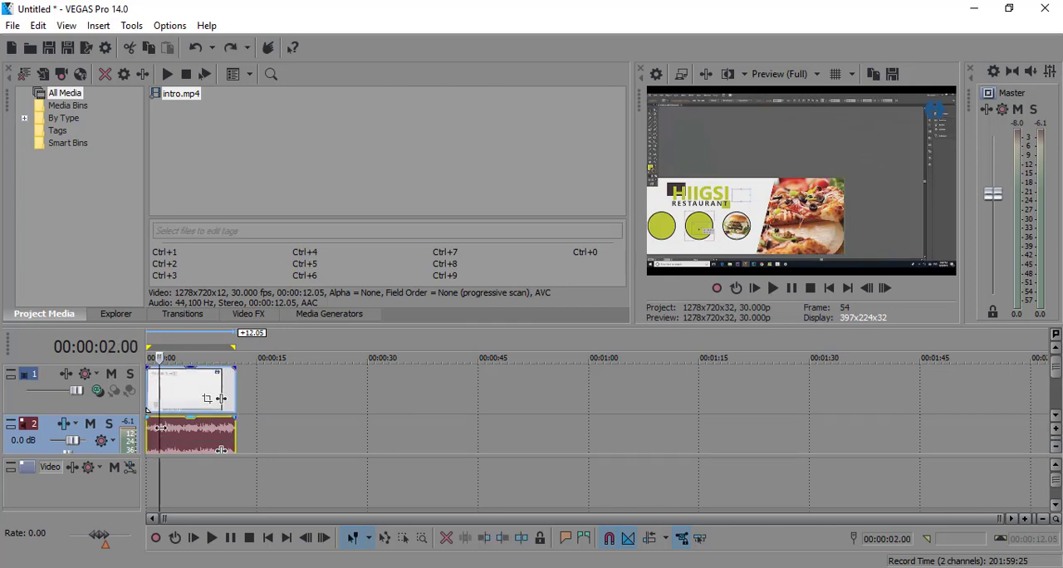
key("s")
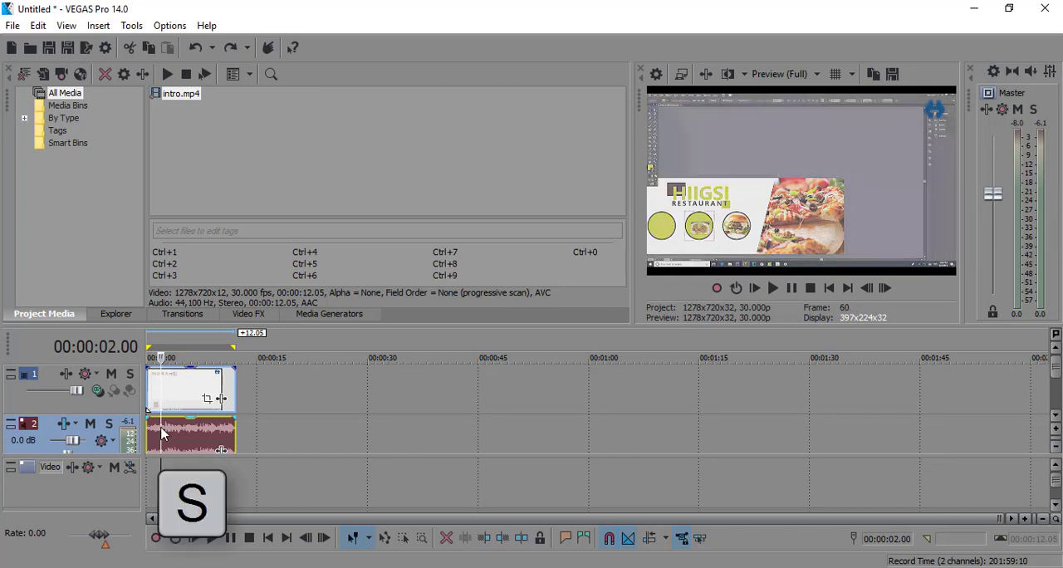
left_click(162, 431)
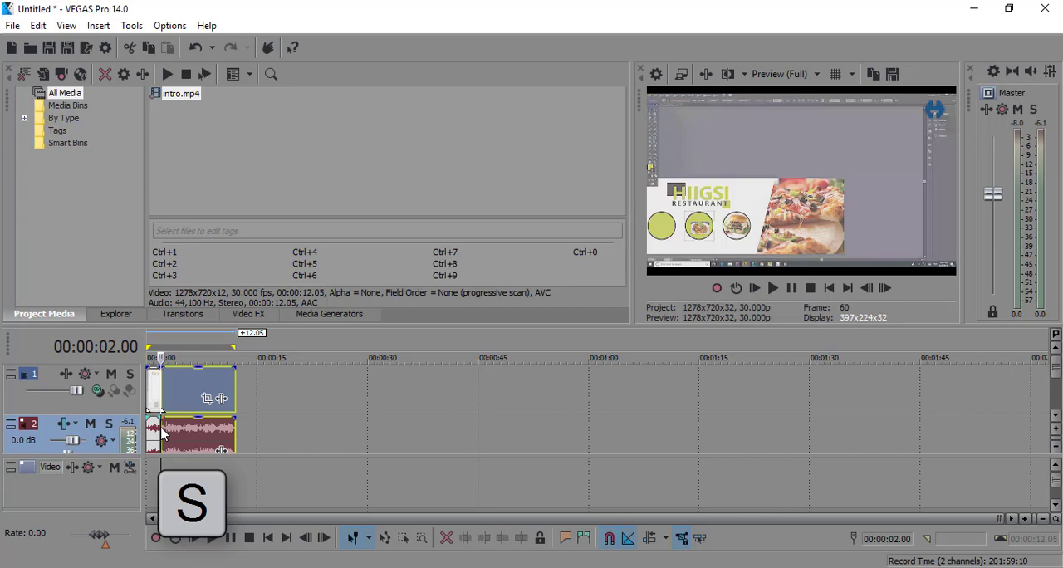
left_click(156, 440)
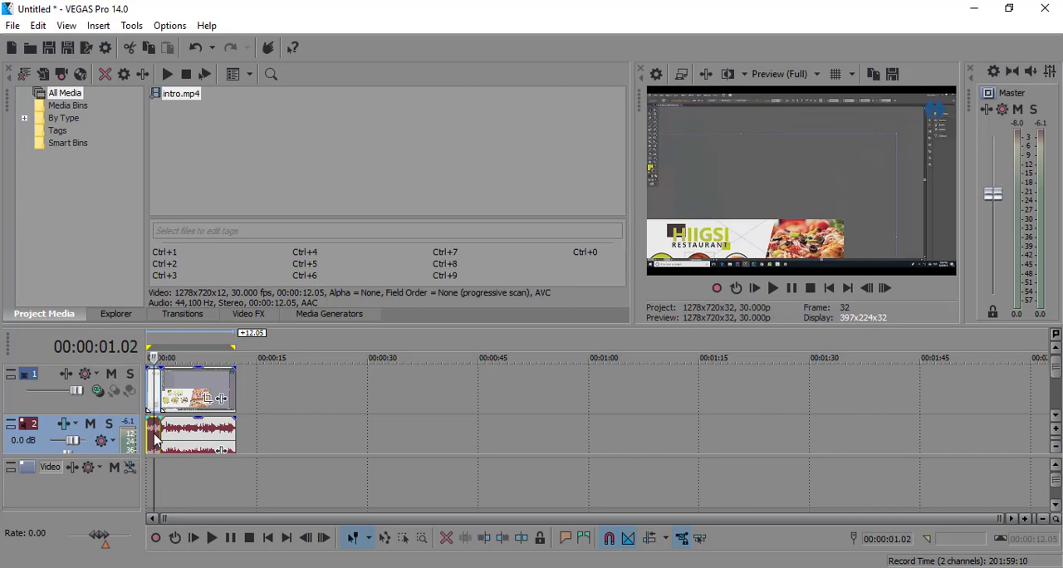
key("Delete")
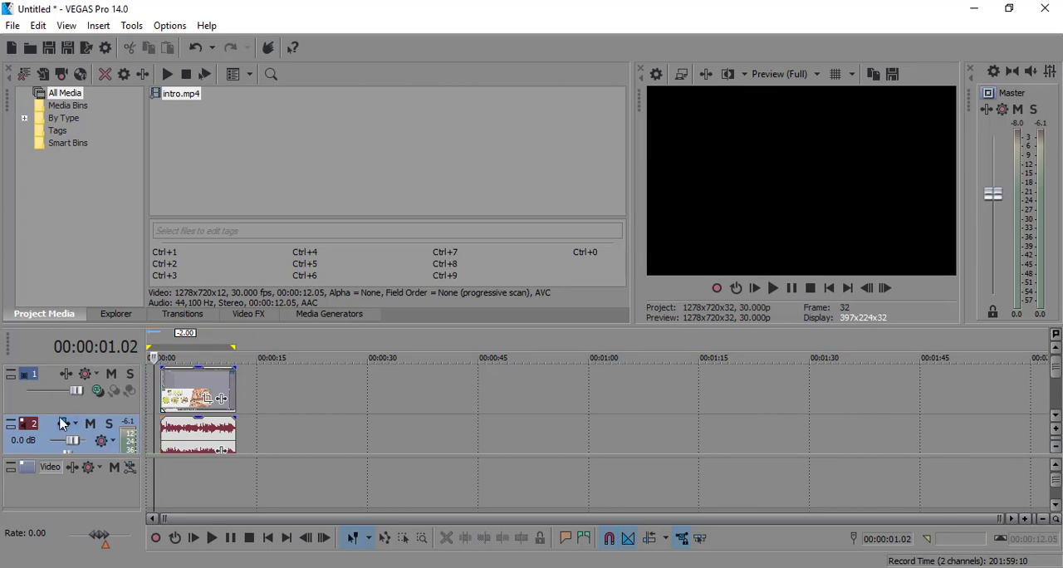
key("ctrl+z")
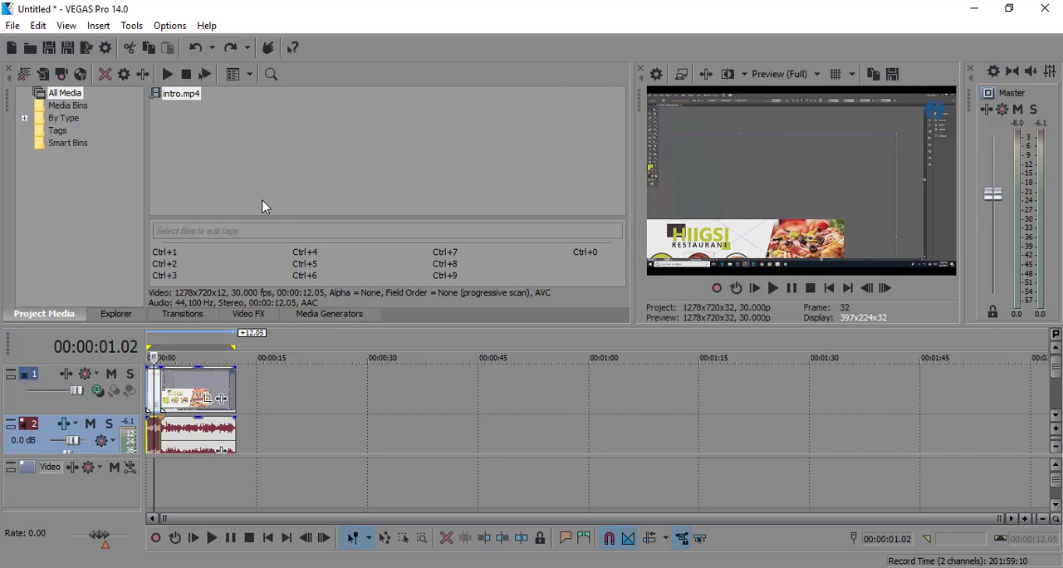
left_click(194, 385)
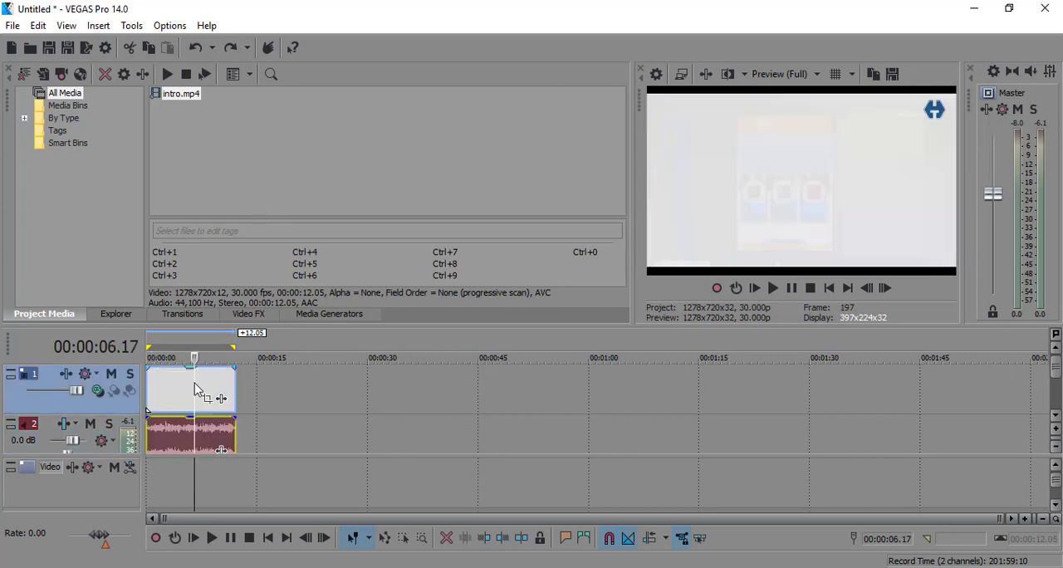
Try moving the grouped clip to start at 00:00:05.18 and return it to the beginning of the timeline.
left_click(160, 441)
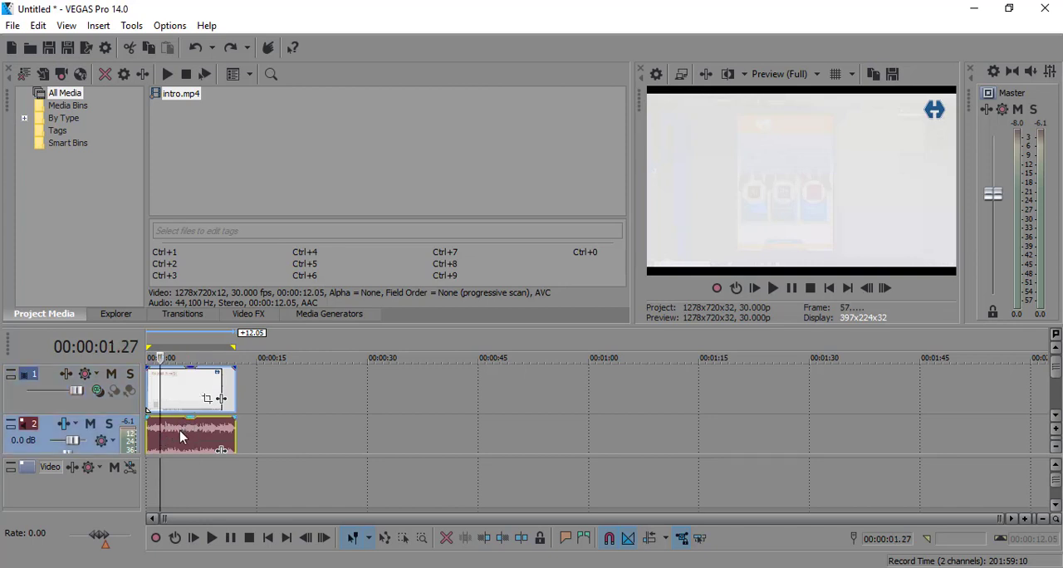
left_click_drag(180, 430, 221, 430)
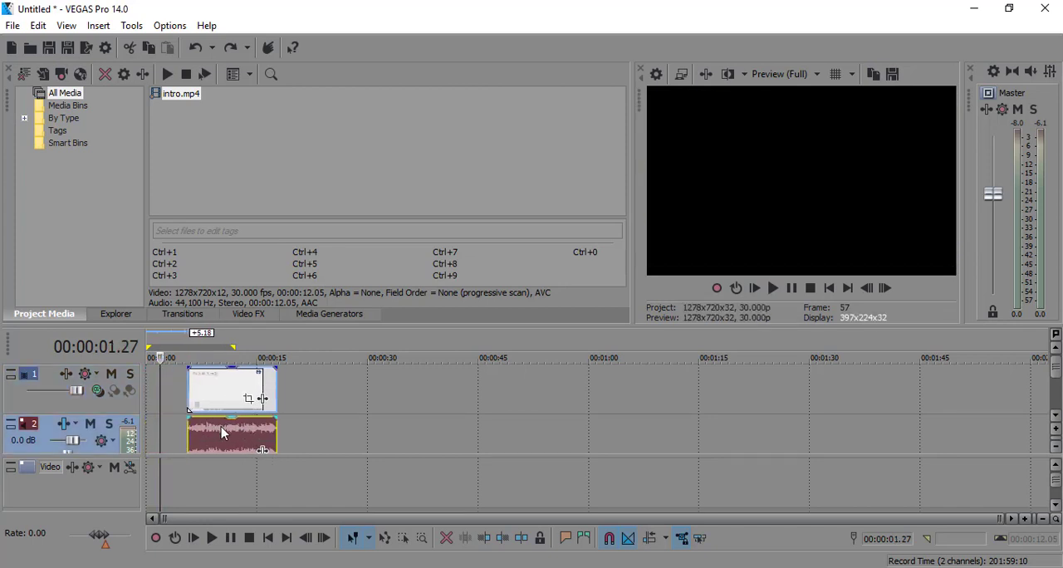
right_click(221, 428)
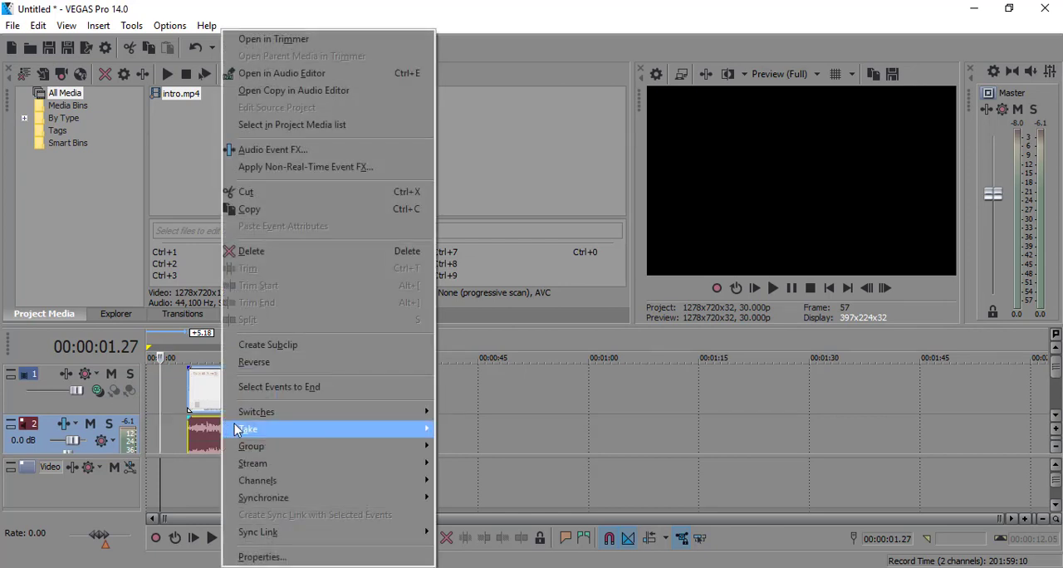
mouse_move(295, 447)
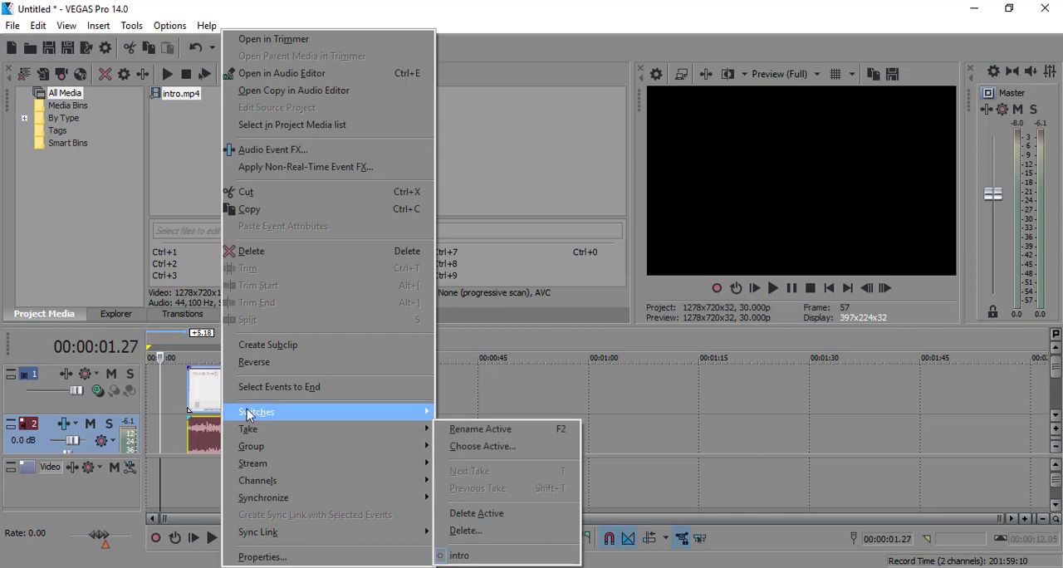
left_click(191, 399)
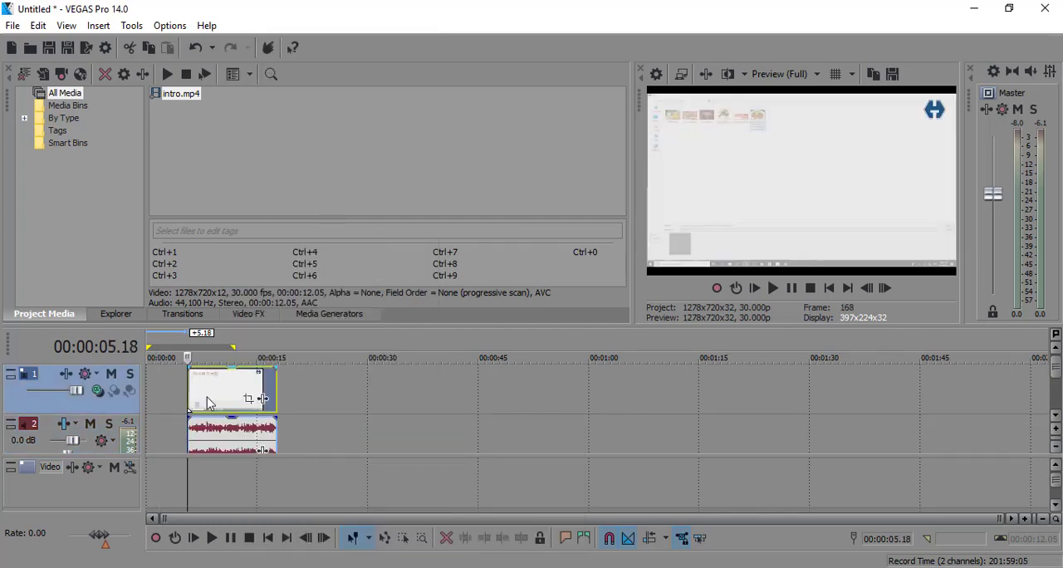
left_click_drag(207, 404, 160, 398)
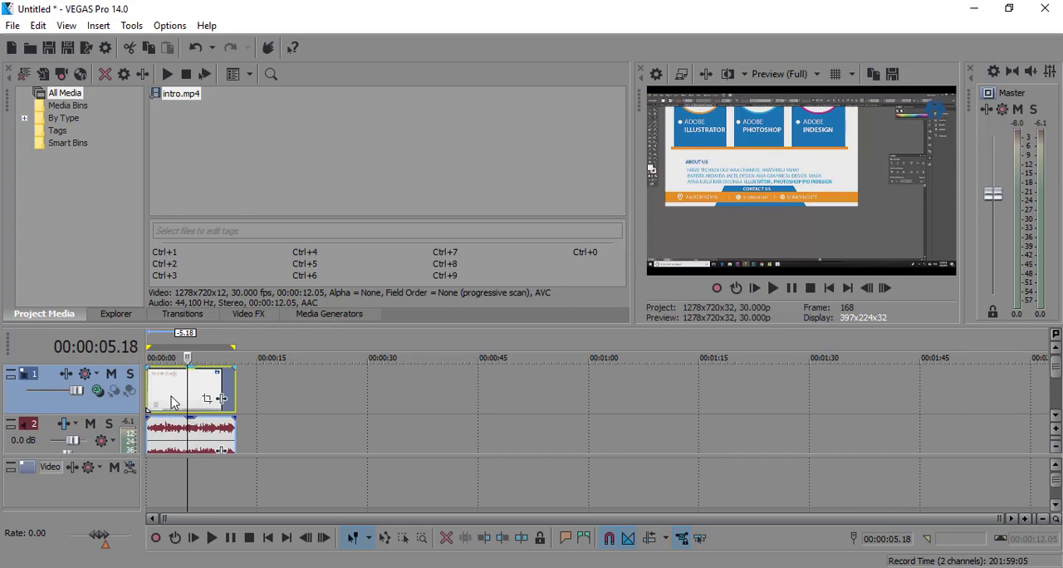
Ungroup the video and audio events, test moving the video event on its own, and undo that move.
key("u")
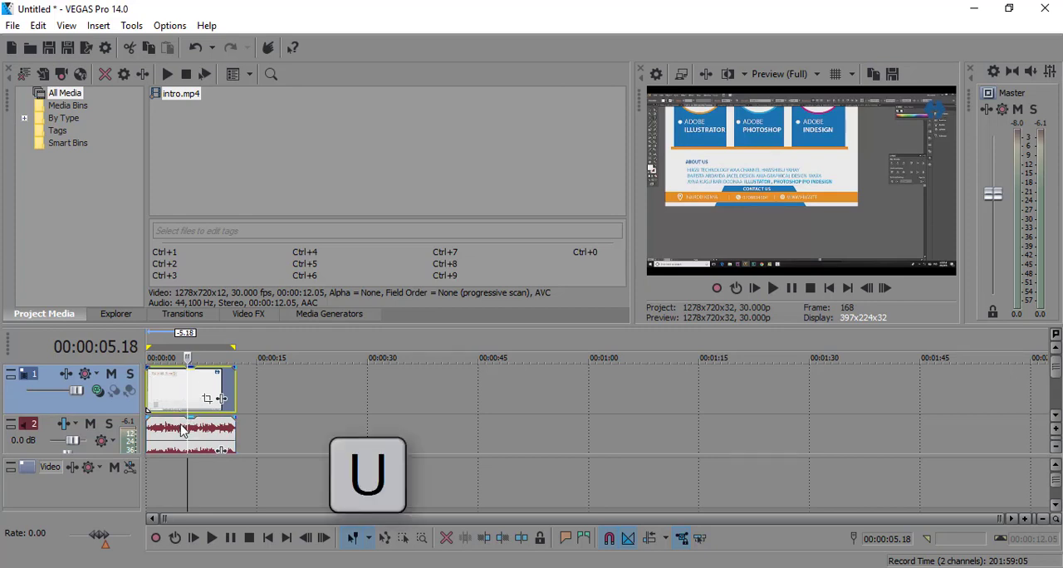
left_click(181, 427)
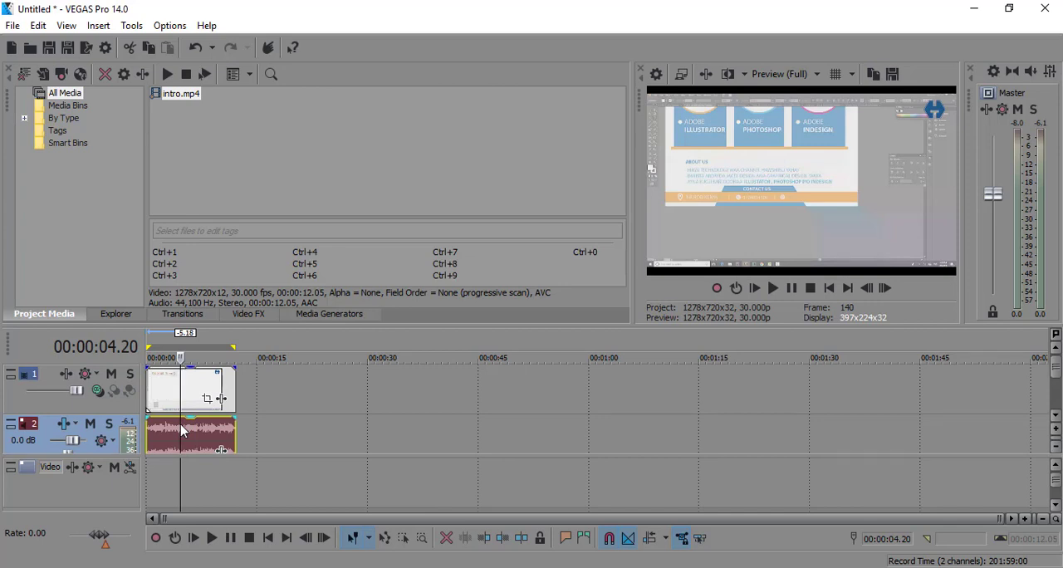
left_click(193, 375)
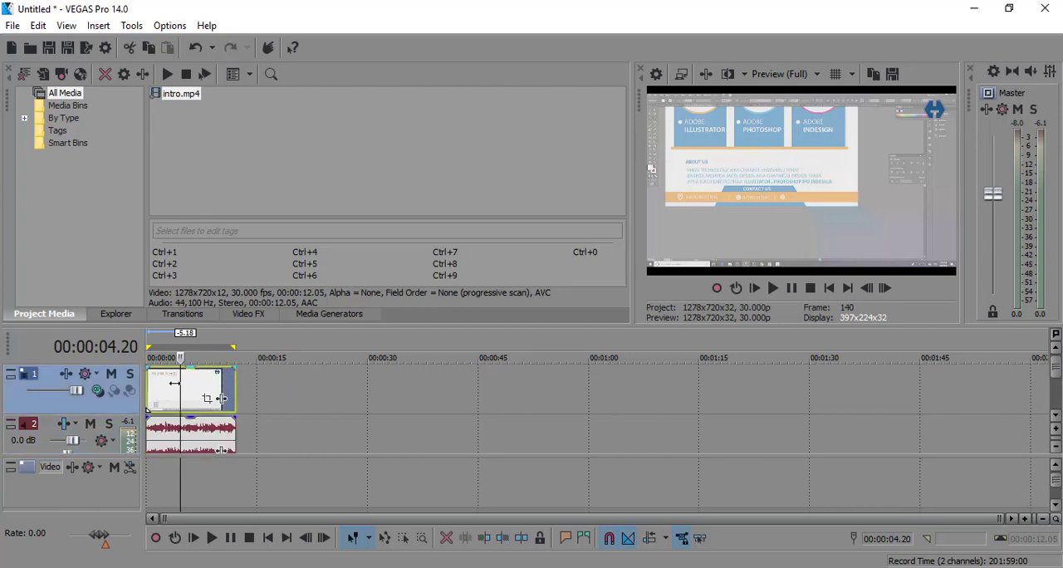
left_click_drag(165, 399, 248, 399)
key("ctrl+z")
Split only the audio event at 00:00:02.13 and delete its first part.
left_click(163, 433)
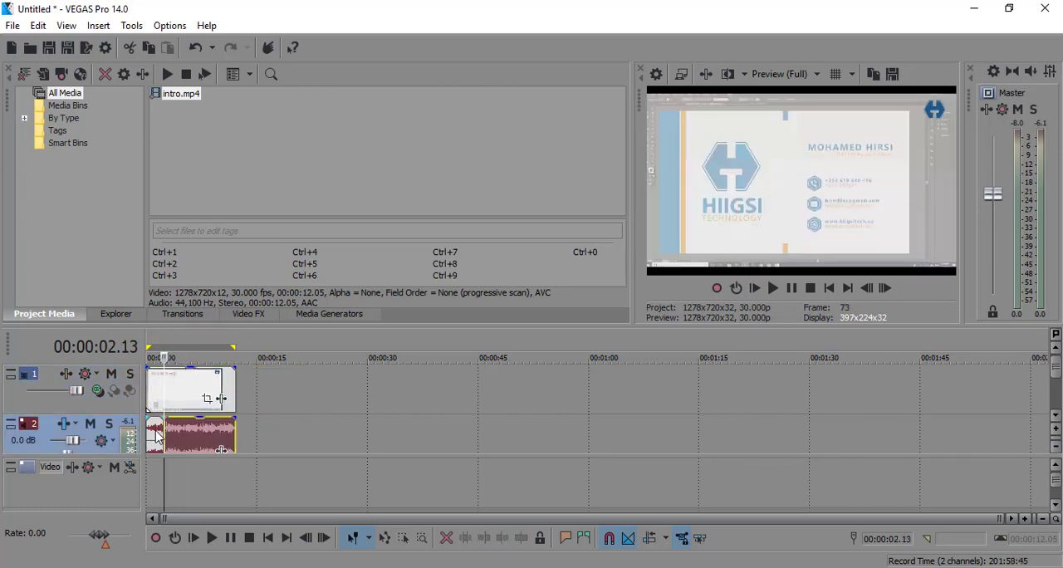
left_click(156, 433)
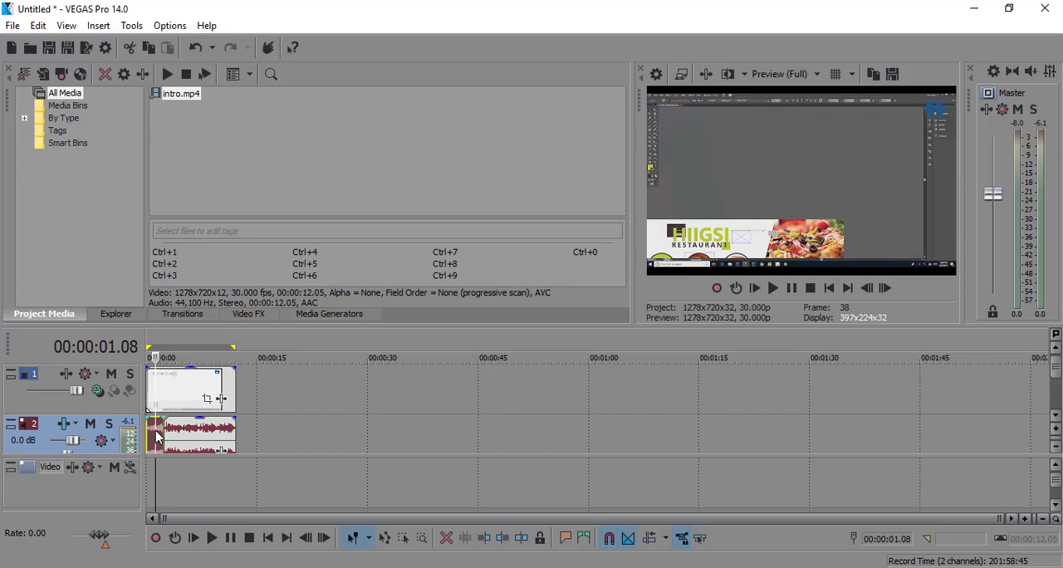
double_click(157, 433)
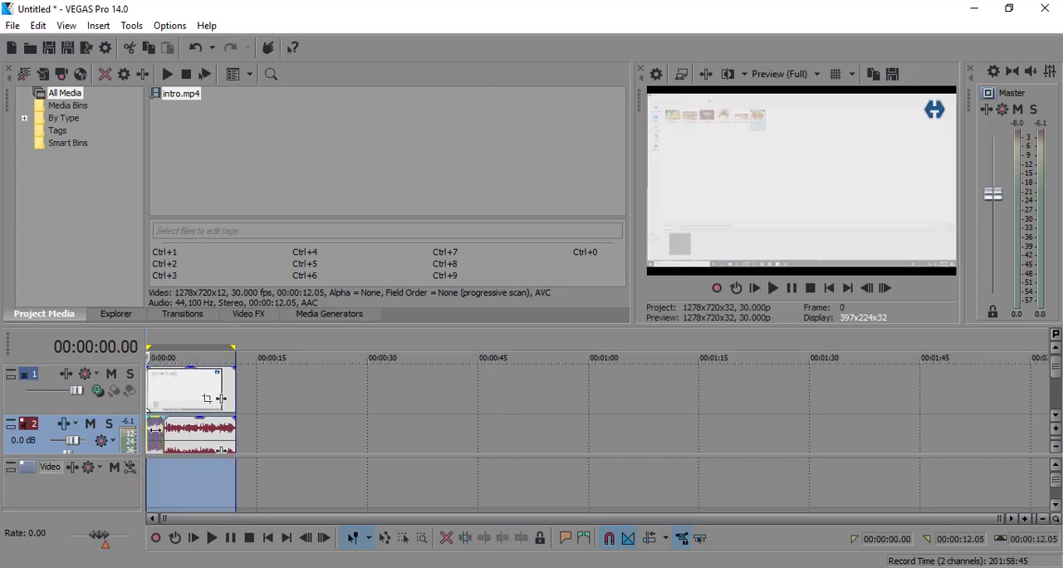
left_click(156, 433)
key("Delete")
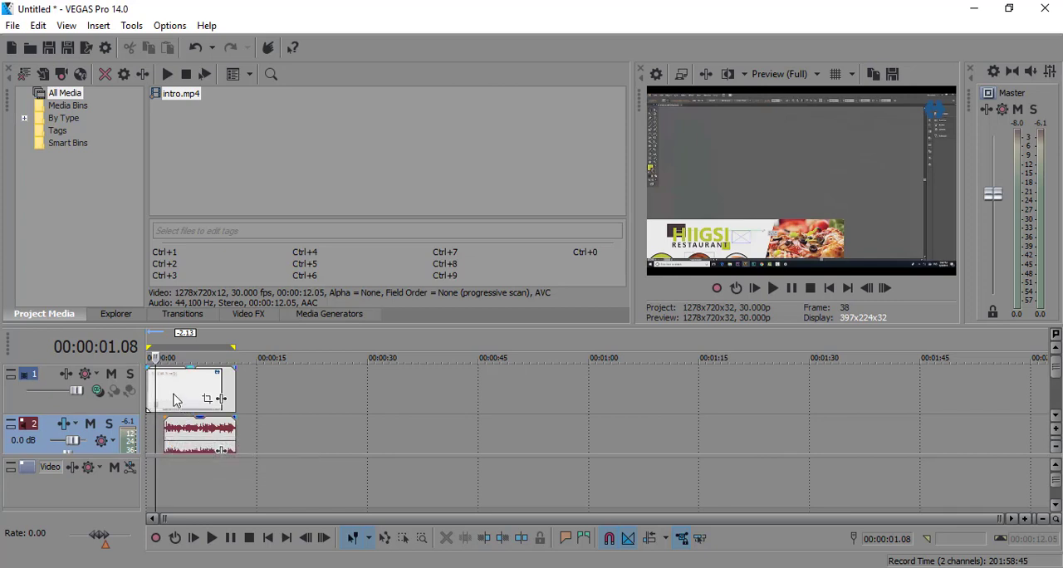
Split the video event at 00:00:02.13, aligned with the start of the remaining audio, and delete its first part.
left_click(171, 395)
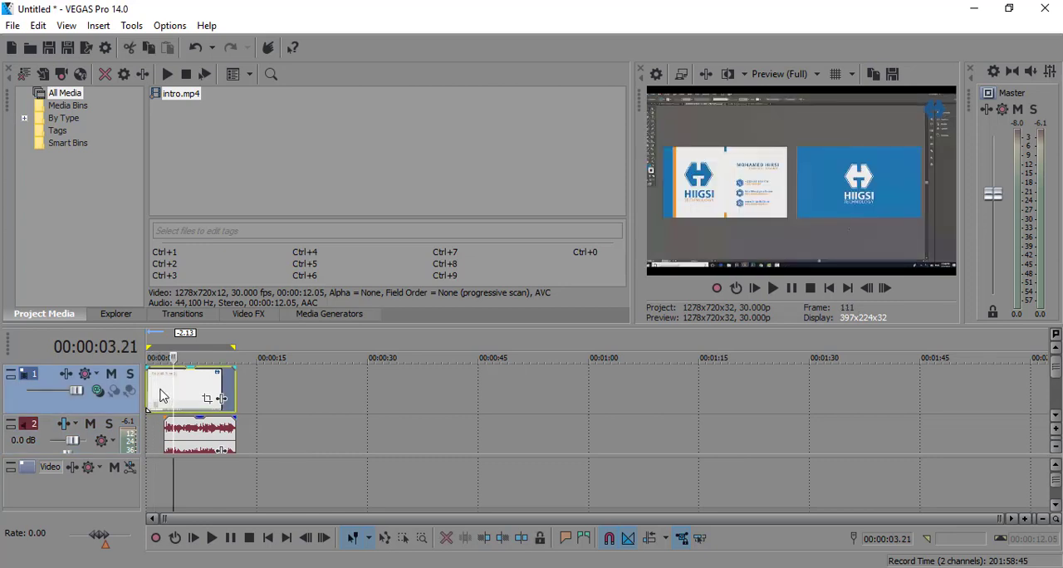
left_click(166, 392)
key("s")
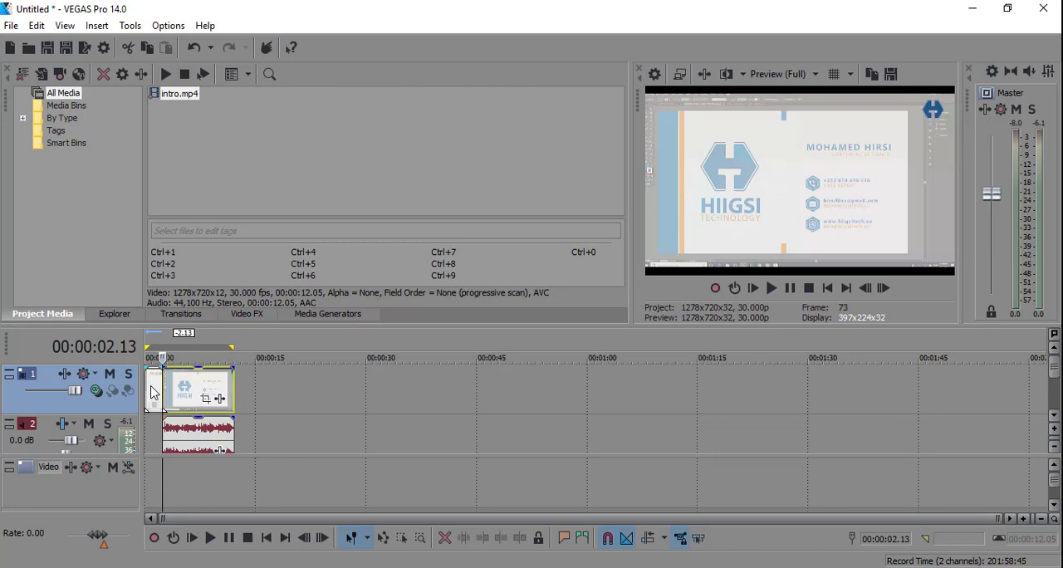
left_click(151, 388)
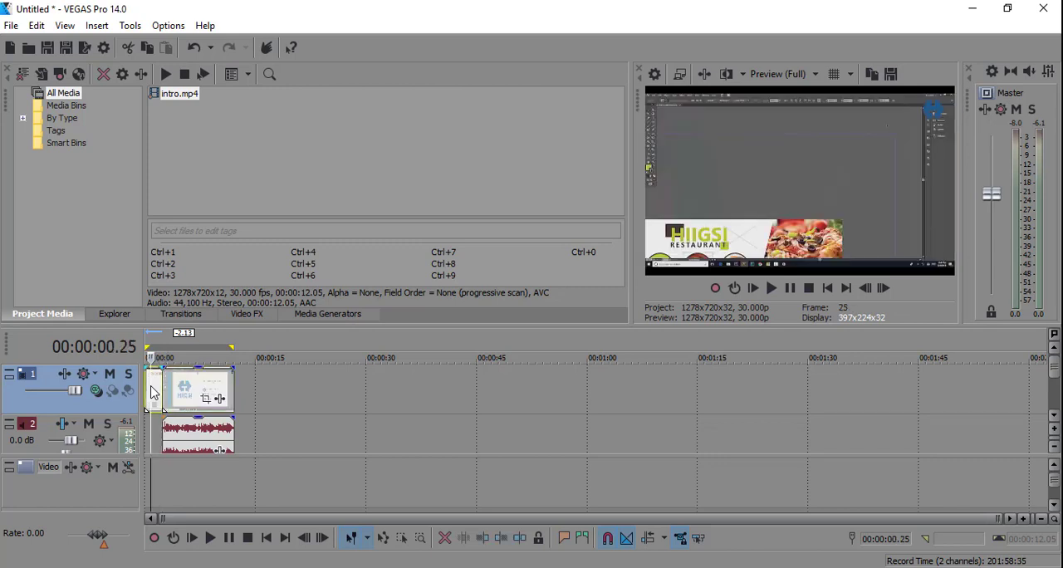
key("Delete")
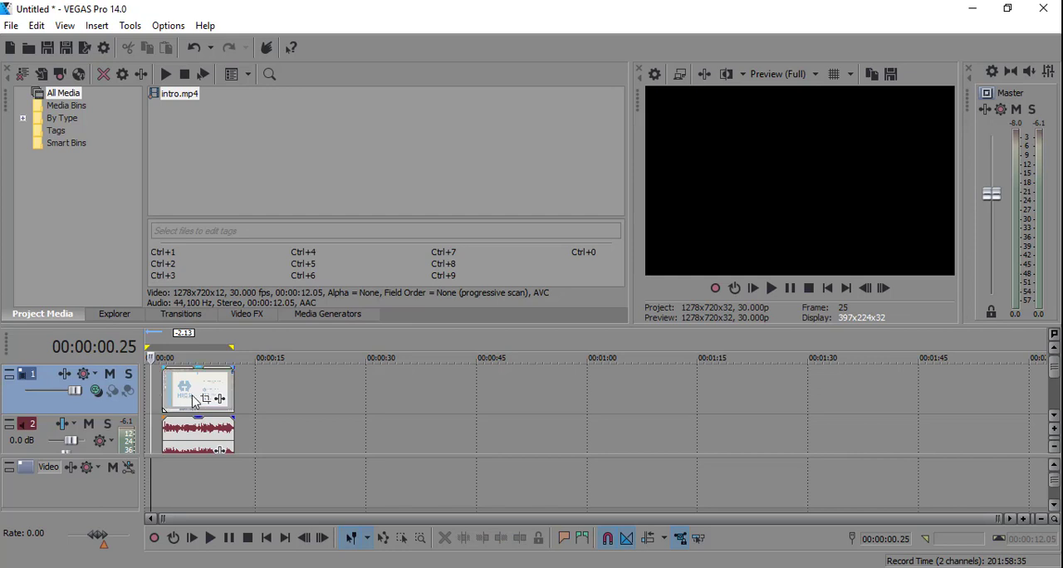
Move the remaining video and audio events together to the start of the timeline and play them back.
left_click(188, 399)
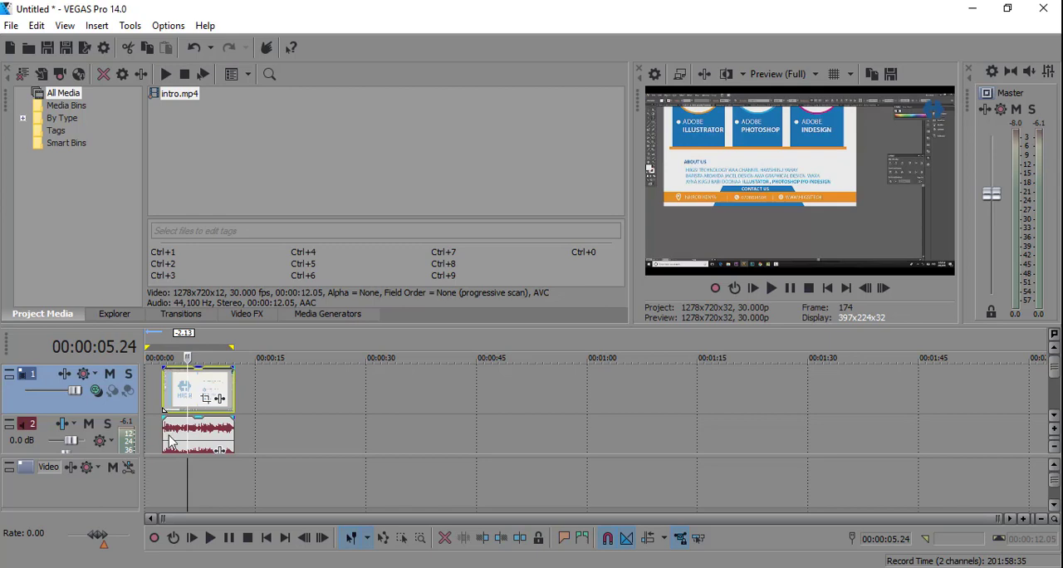
left_click(170, 441)
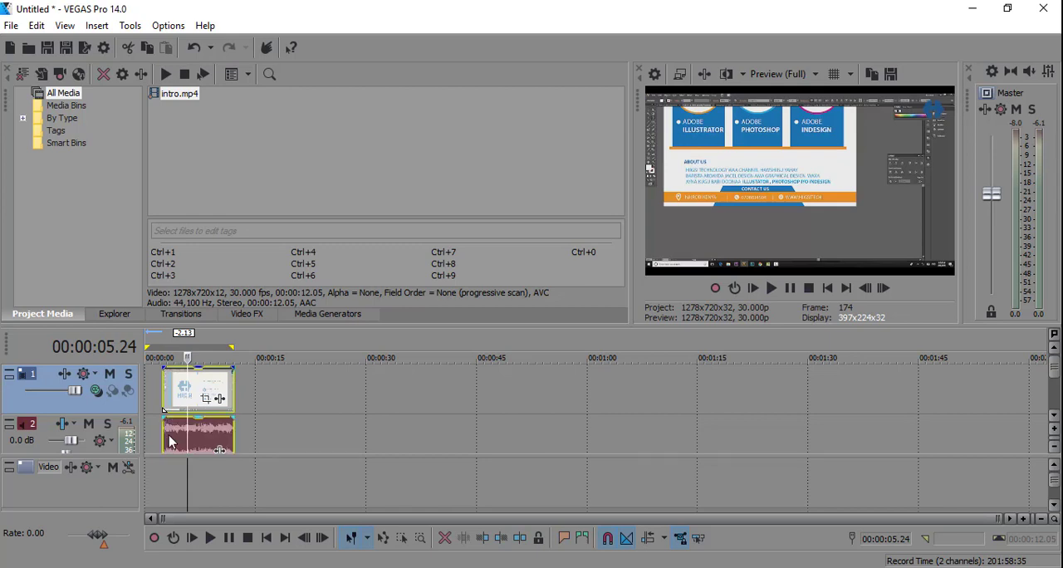
left_click_drag(171, 441, 146, 436)
key("space")
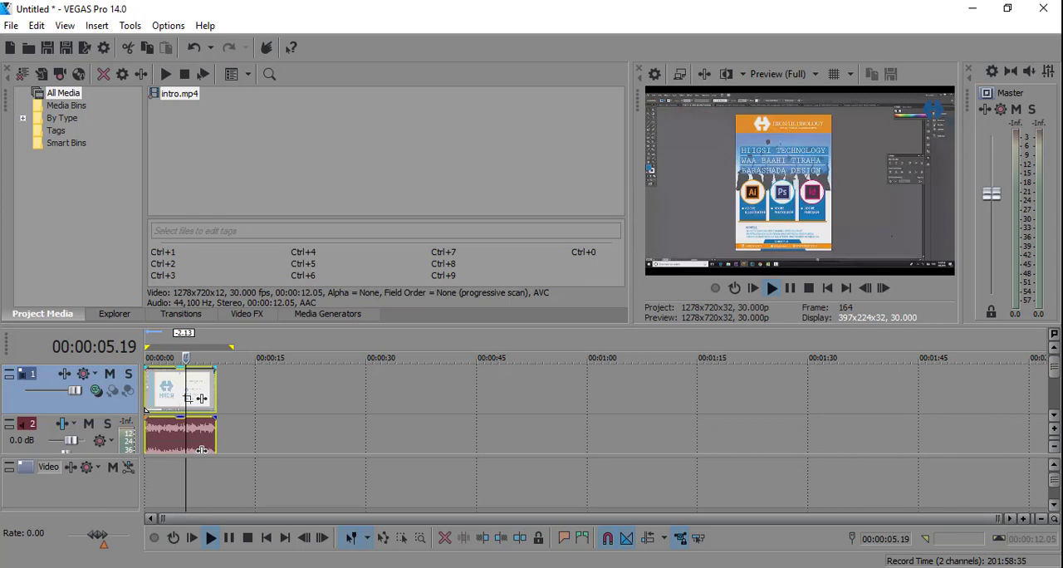
key("space")
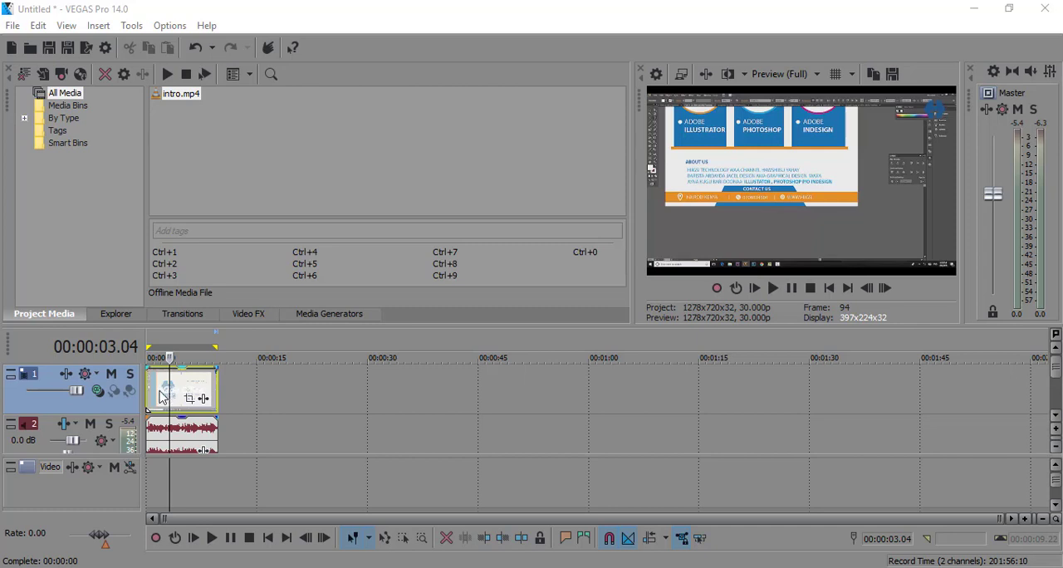
Trim the start of the video event at 00:00:01.24 and play from there.
left_click(159, 391)
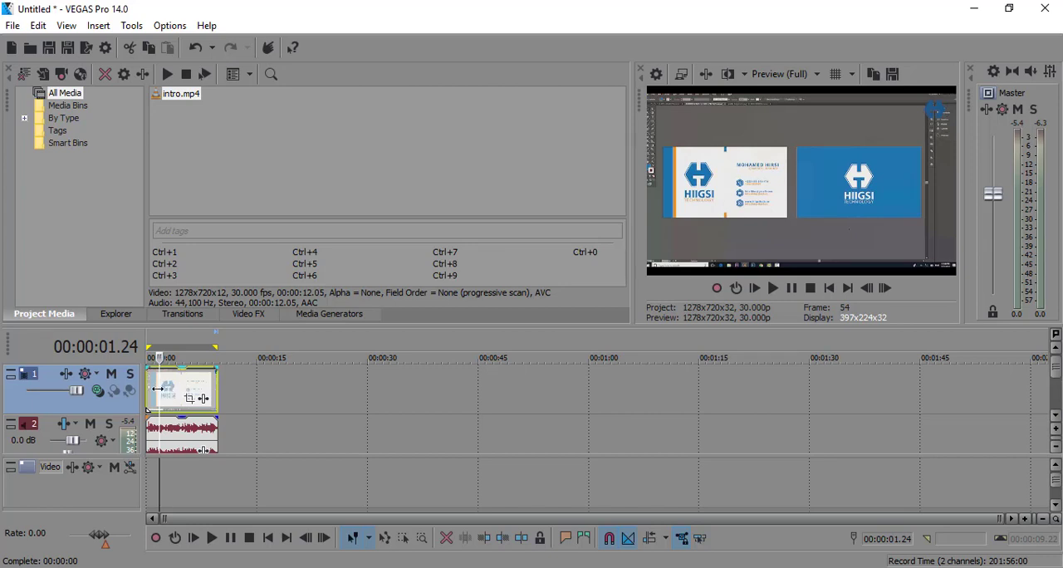
right_click(157, 389)
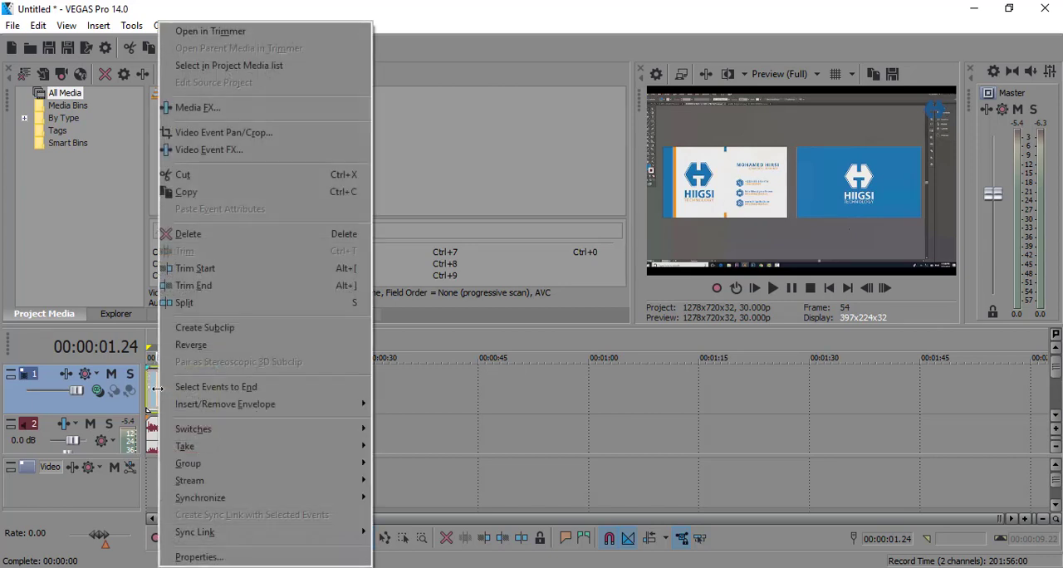
left_click(239, 269)
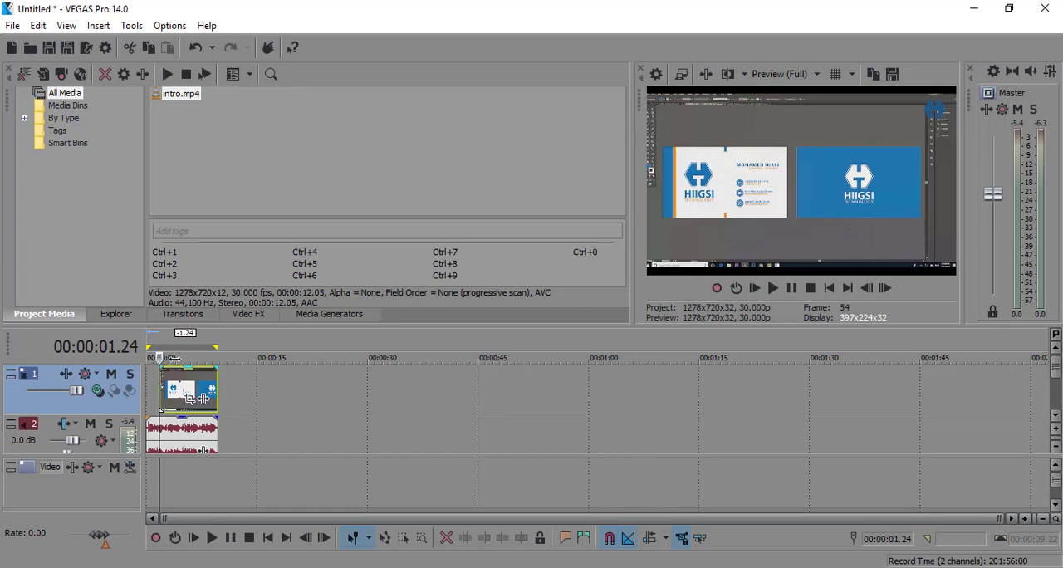
key("space")
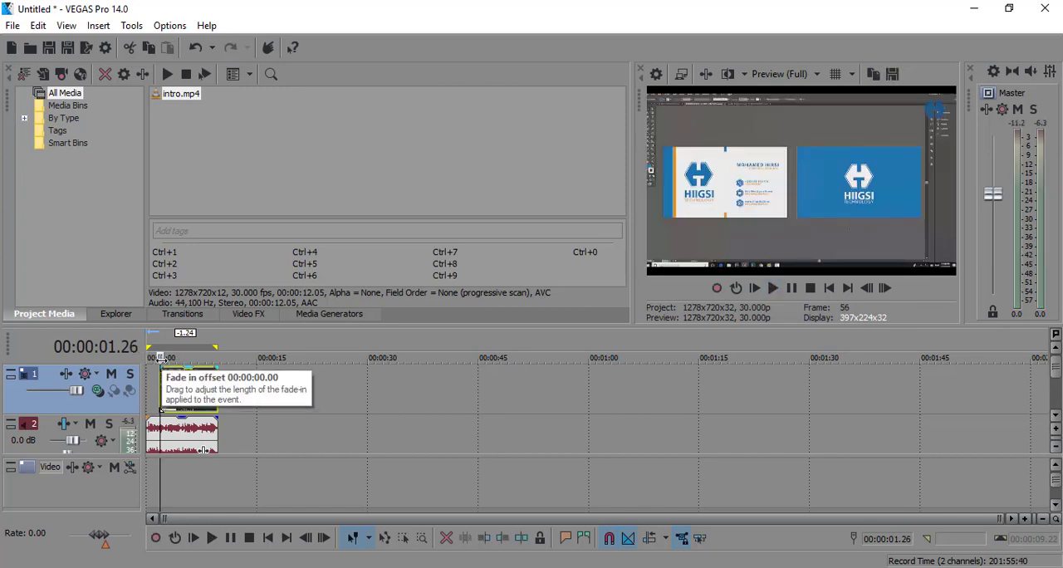
Trim the end of the video event at 00:00:06.23.
double_click(189, 383)
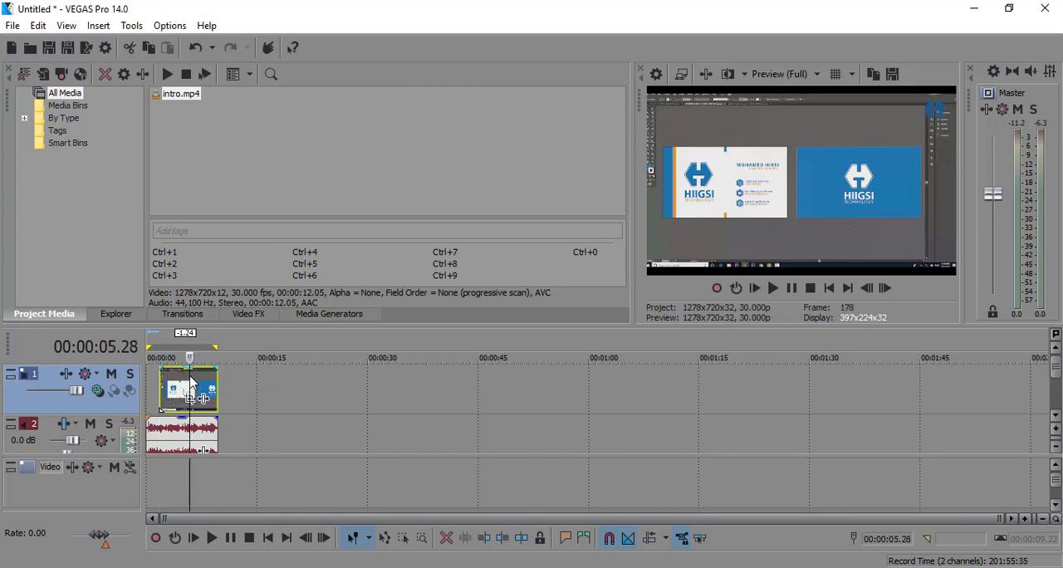
left_click(190, 382)
left_click(189, 382)
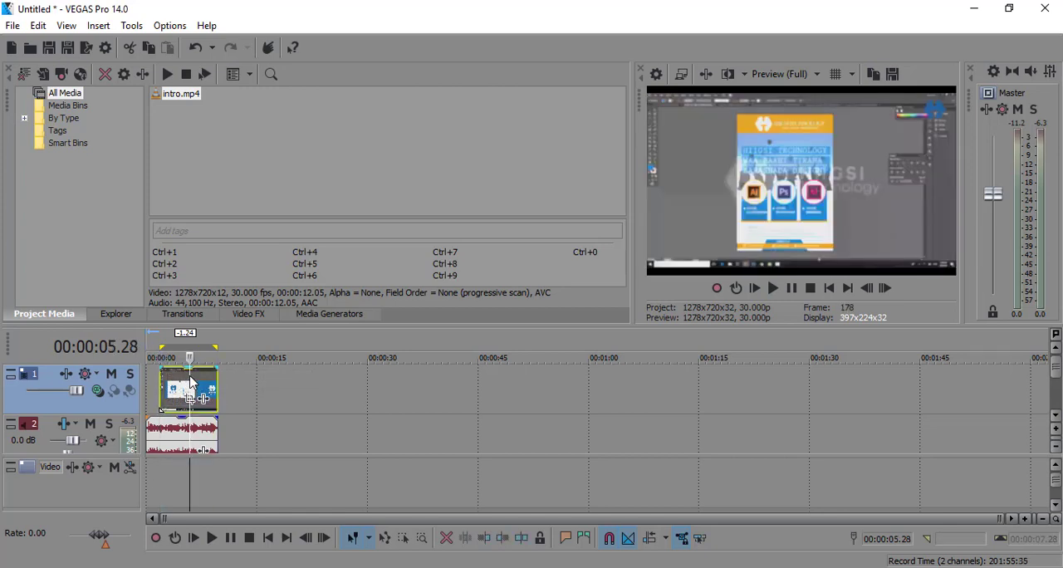
left_click_drag(191, 377, 196, 376)
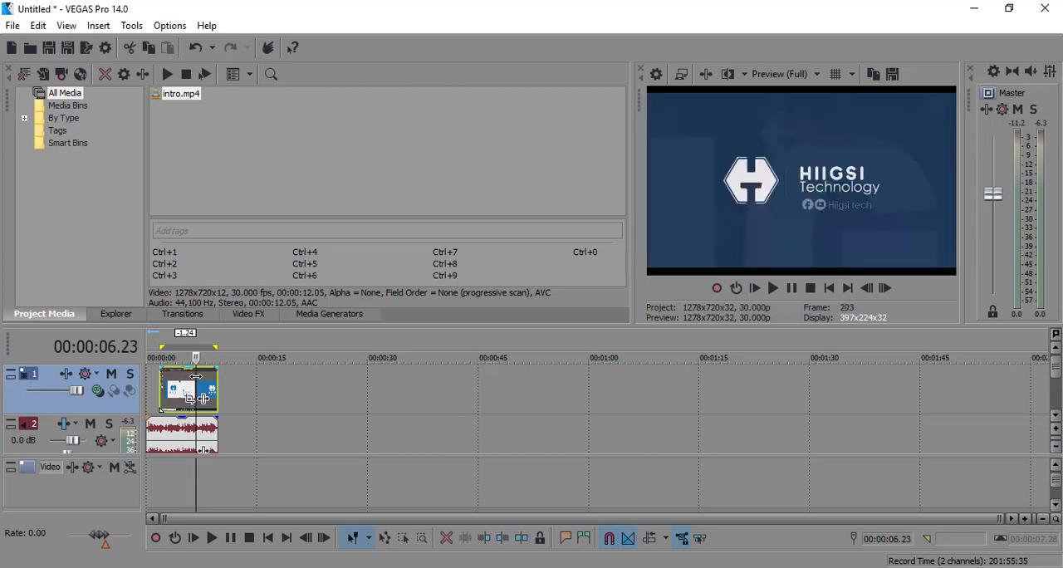
right_click(196, 376)
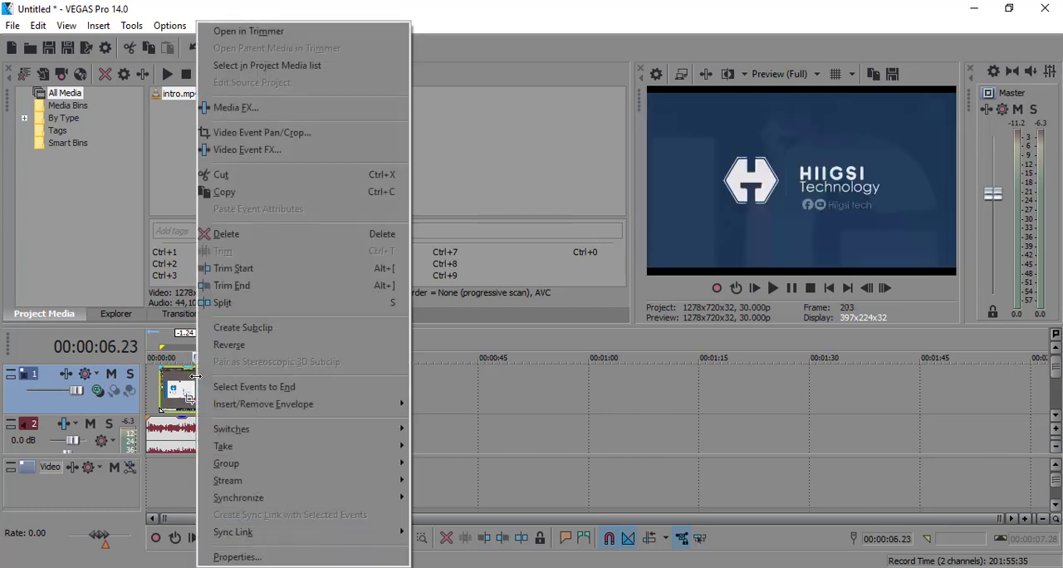
left_click(300, 288)
Trim the audio event to match the video event, starting at 00:00:01.24 and ending at 00:00:06.23.
left_click(202, 435)
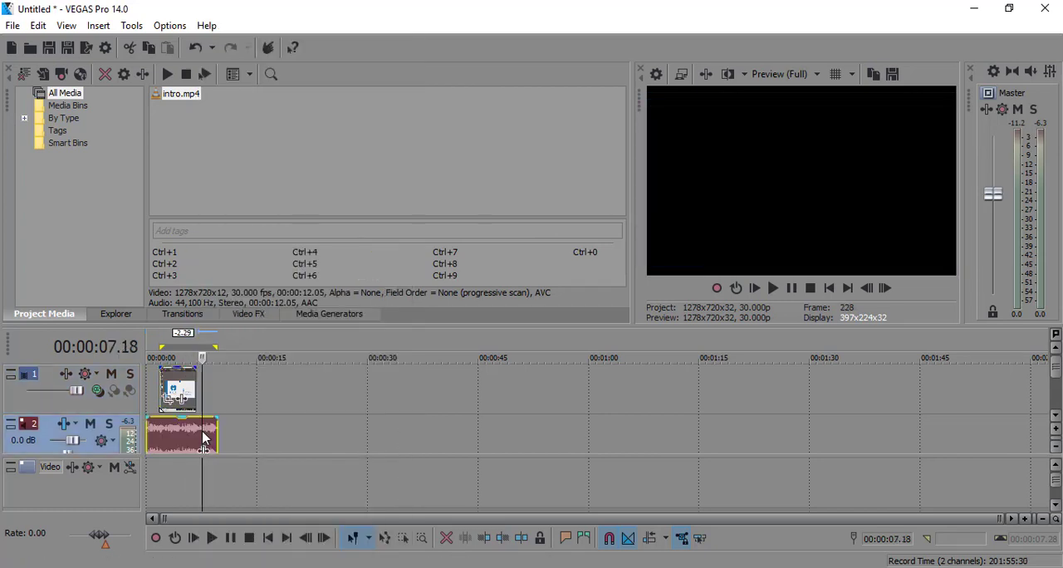
left_click(160, 428)
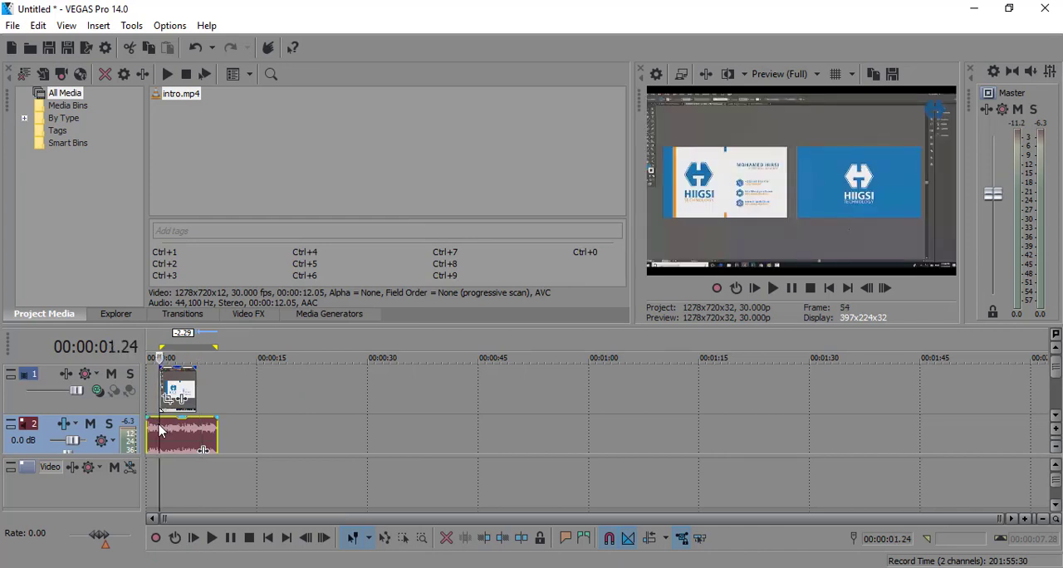
double_click(159, 429)
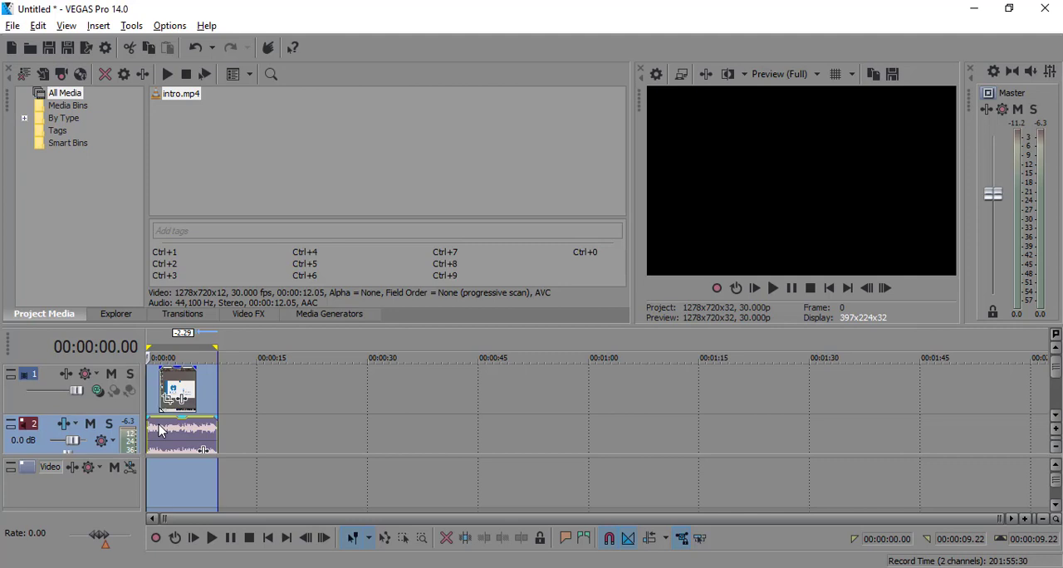
left_click(160, 430)
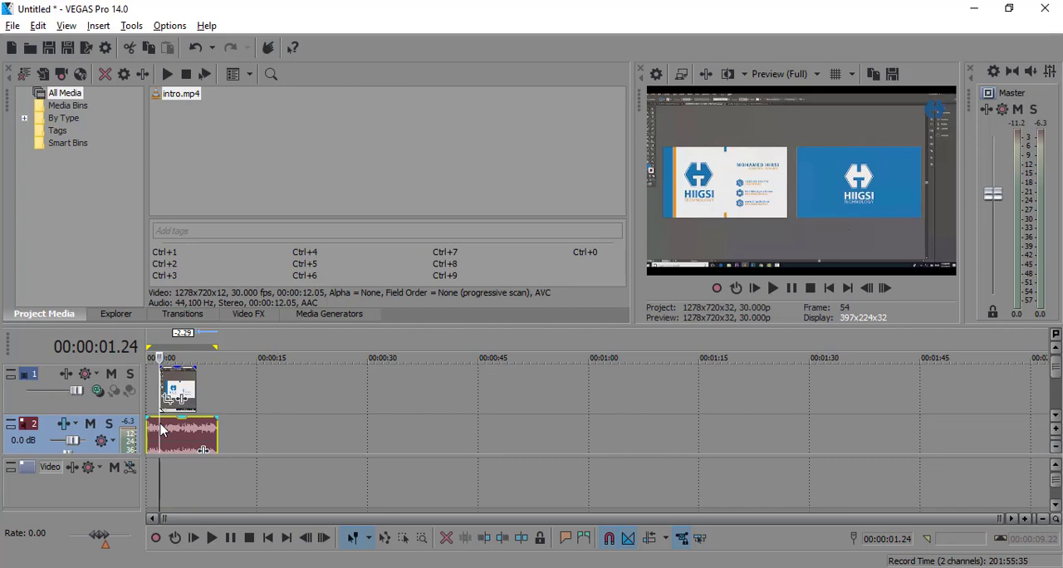
key("alt+bracketleft")
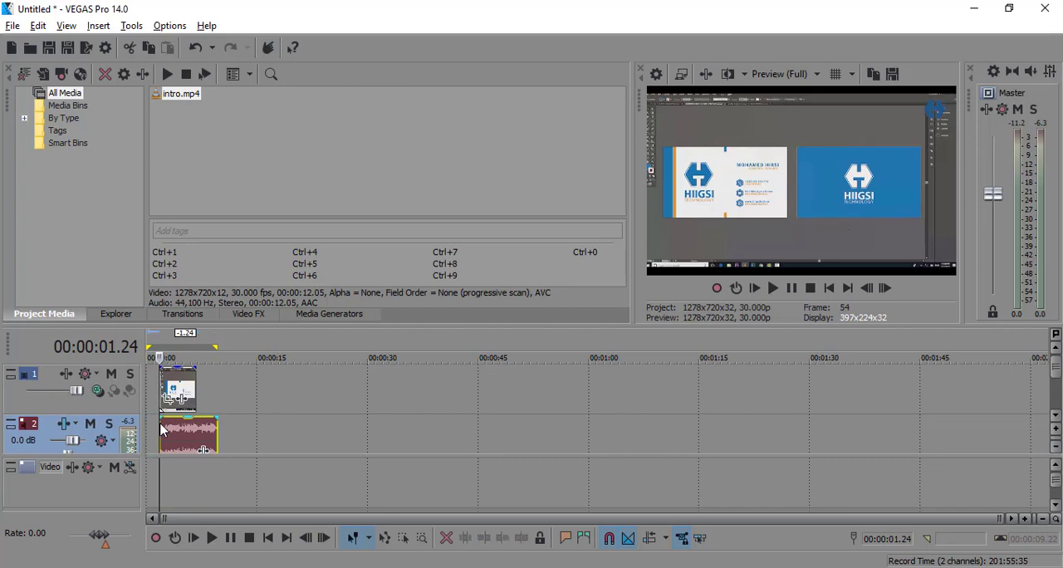
left_click(196, 436)
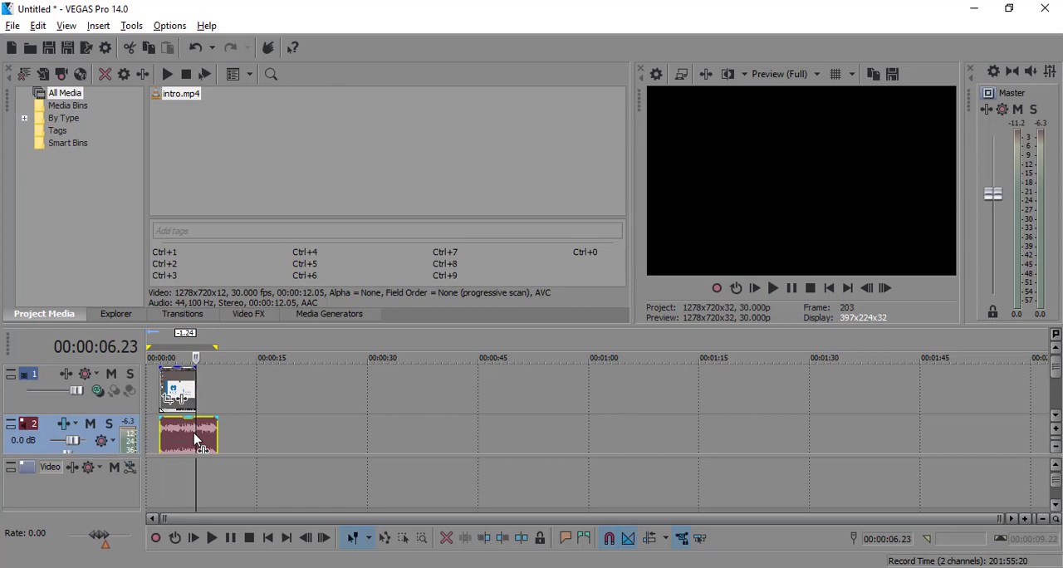
key("alt+bracketright")
Select the time range of the trimmed audio event and play it back.
double_click(175, 441)
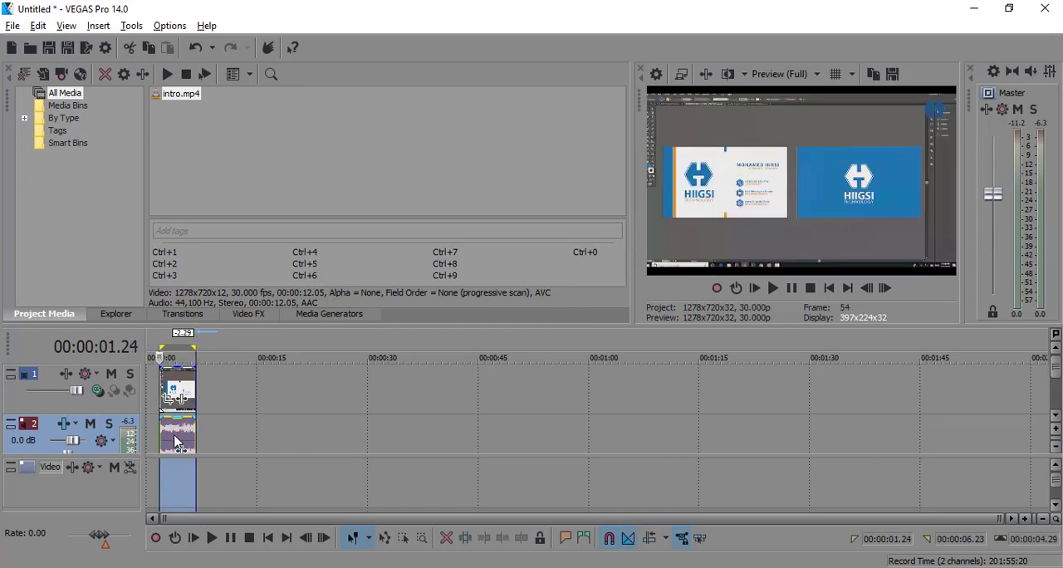
key("space")
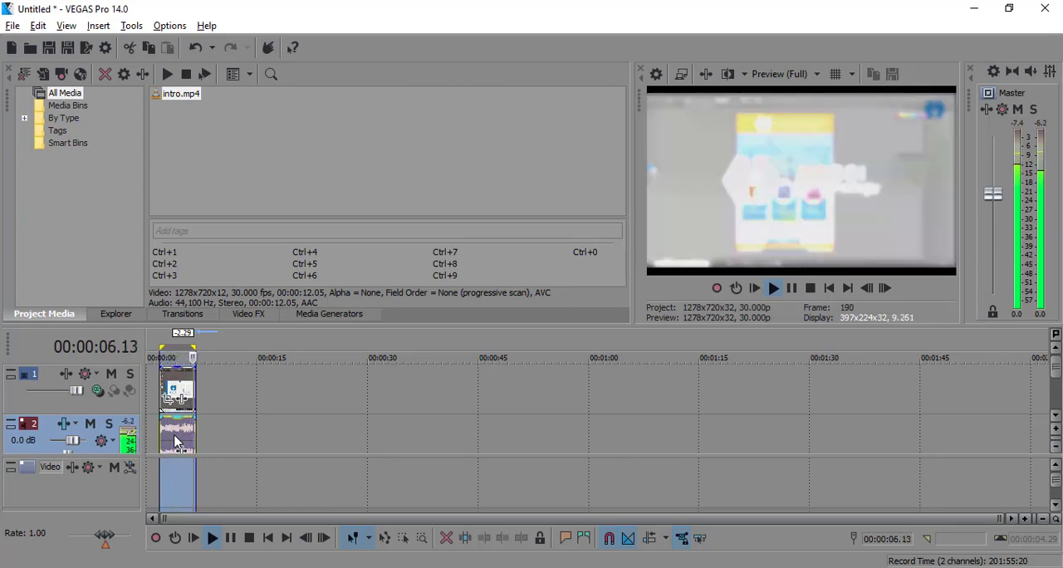
key("space")
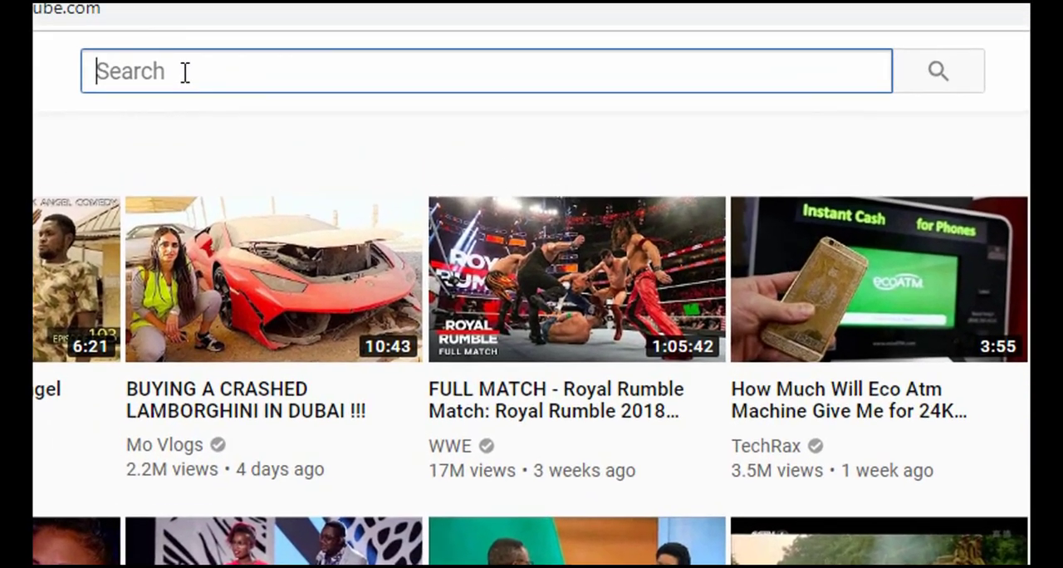
Switch to YouTube in the browser and search for "hiigsi tech".
type("hii")
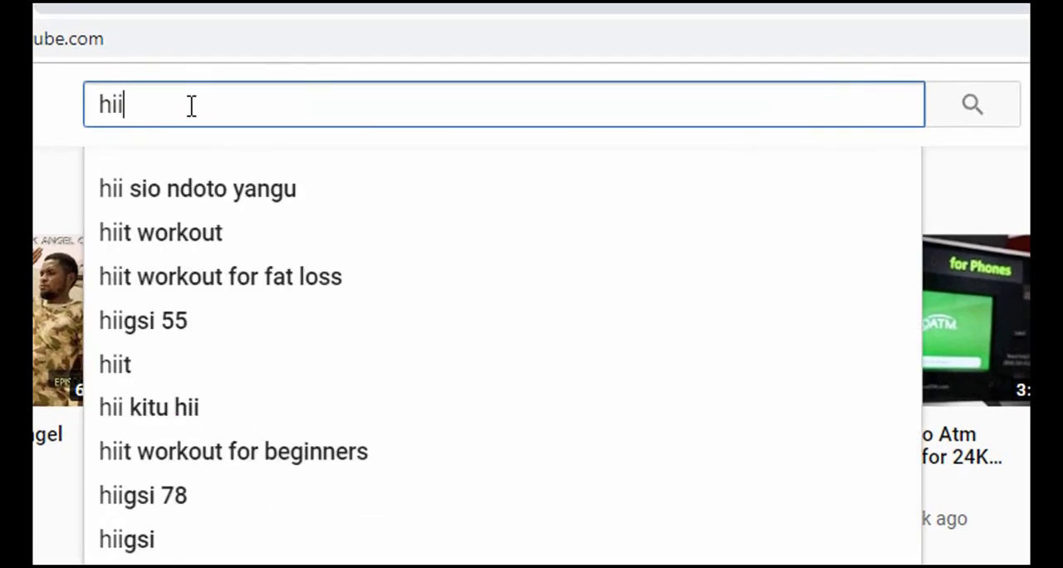
type("gsi tech")
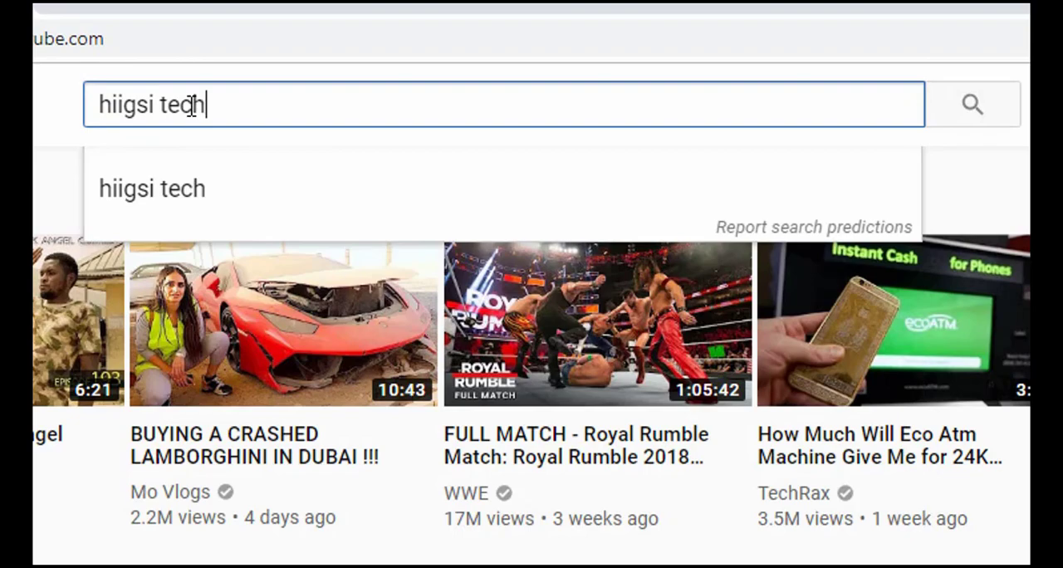
key("Return")
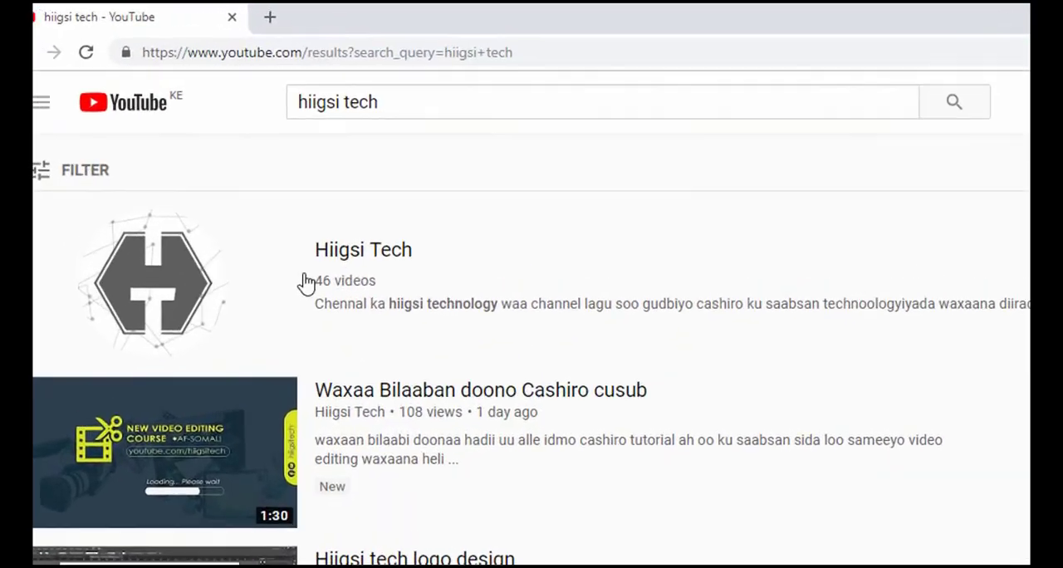
Open the Hiigsi Tech channel from the search results and subscribe to it.
left_click(216, 305)
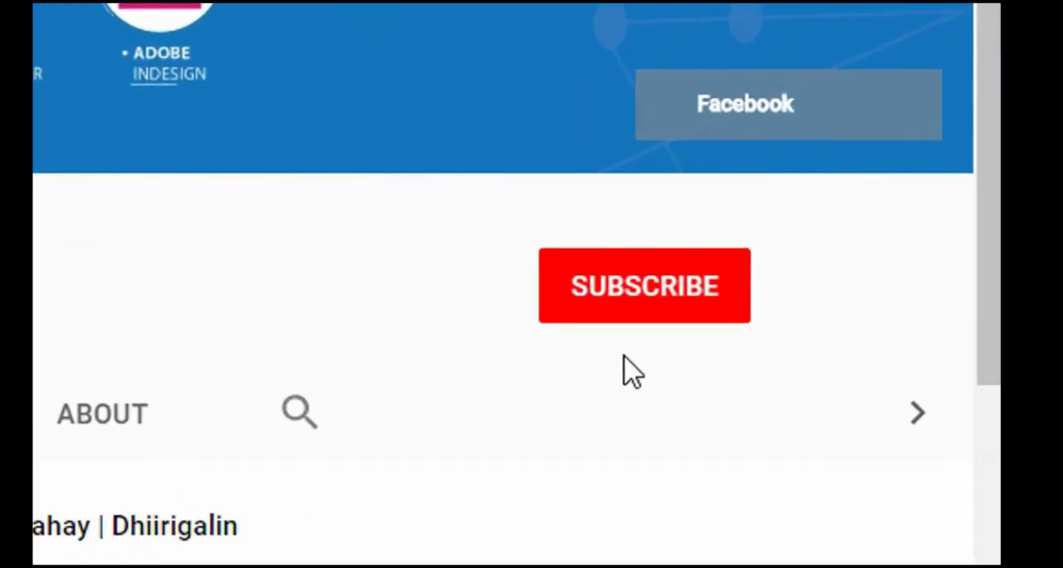
left_click(664, 294)
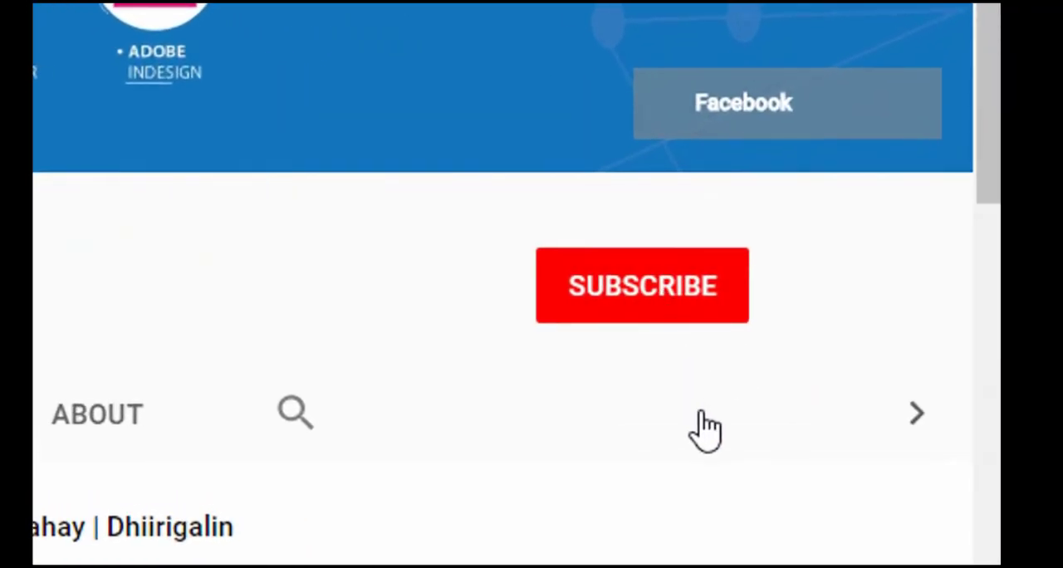